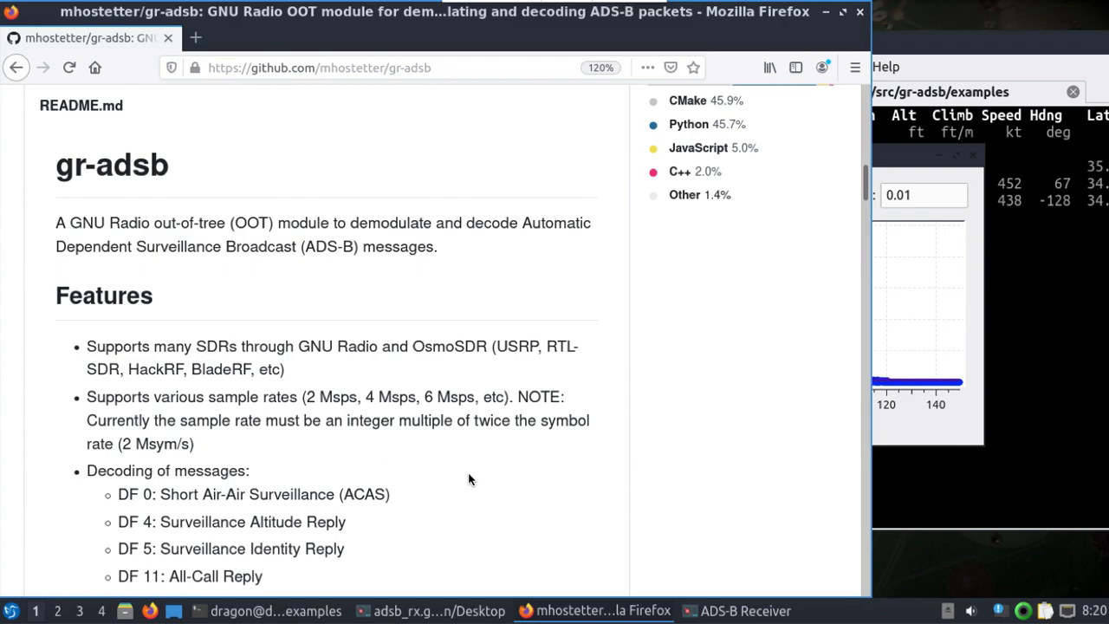
# Scroll the gr-adsb README down to the example adsb_rx.grc flowgraph and Brief output.
pyautogui.scroll(-15, 467, 476)
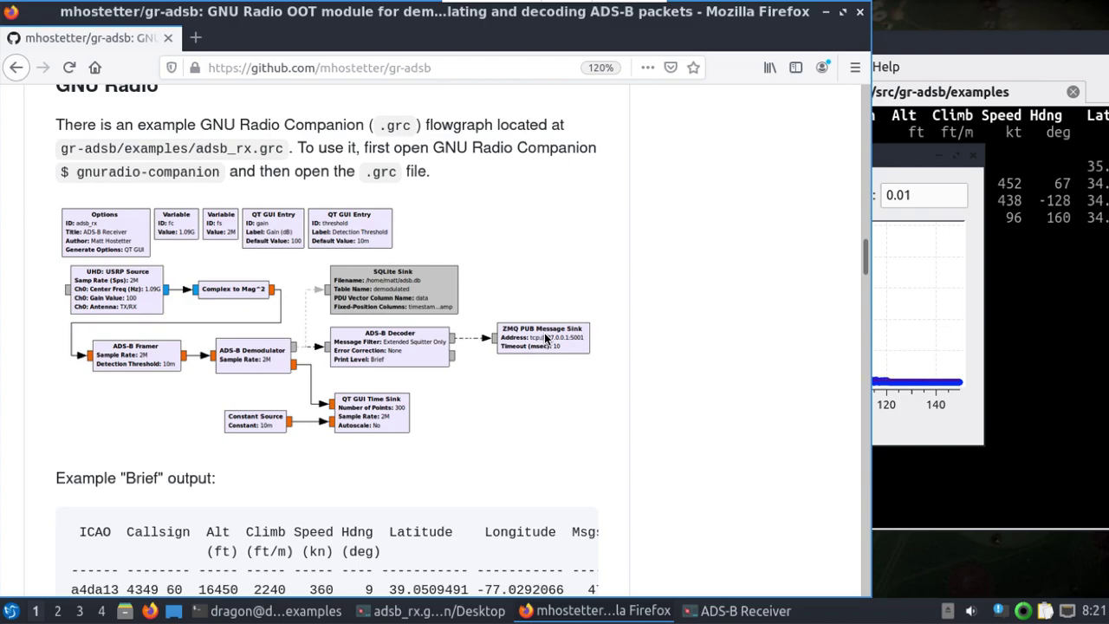
# Hide Firefox and line up the flowgraph, ADS-B Receiver plot and decoded-aircraft terminal, receiver at left.
pyautogui.click(828, 16)
pyautogui.click(394, 613)
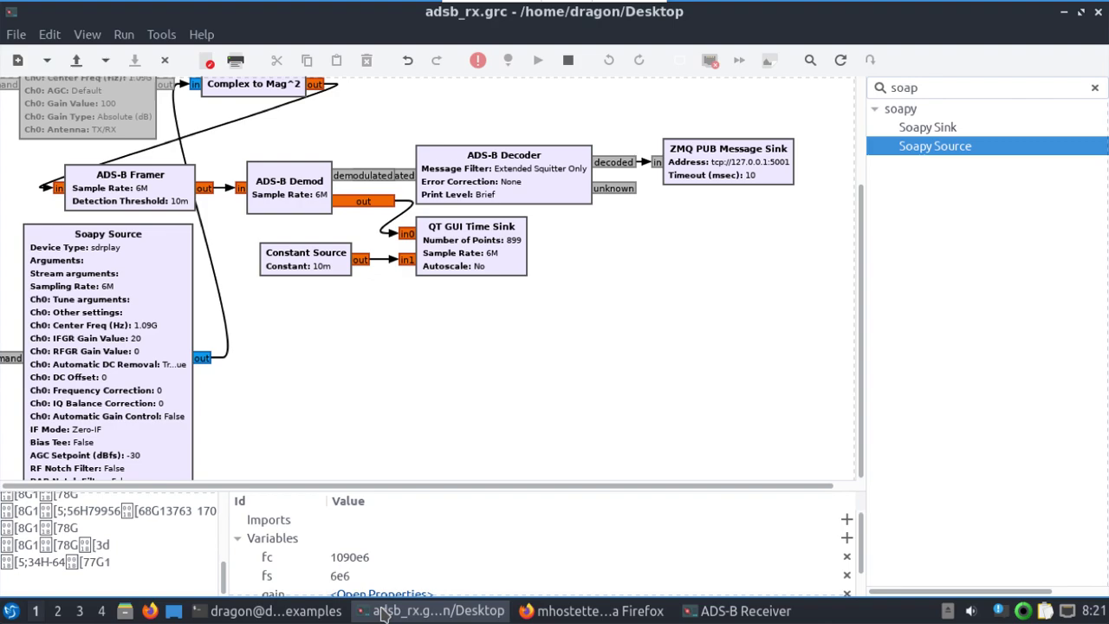
pyautogui.click(728, 610)
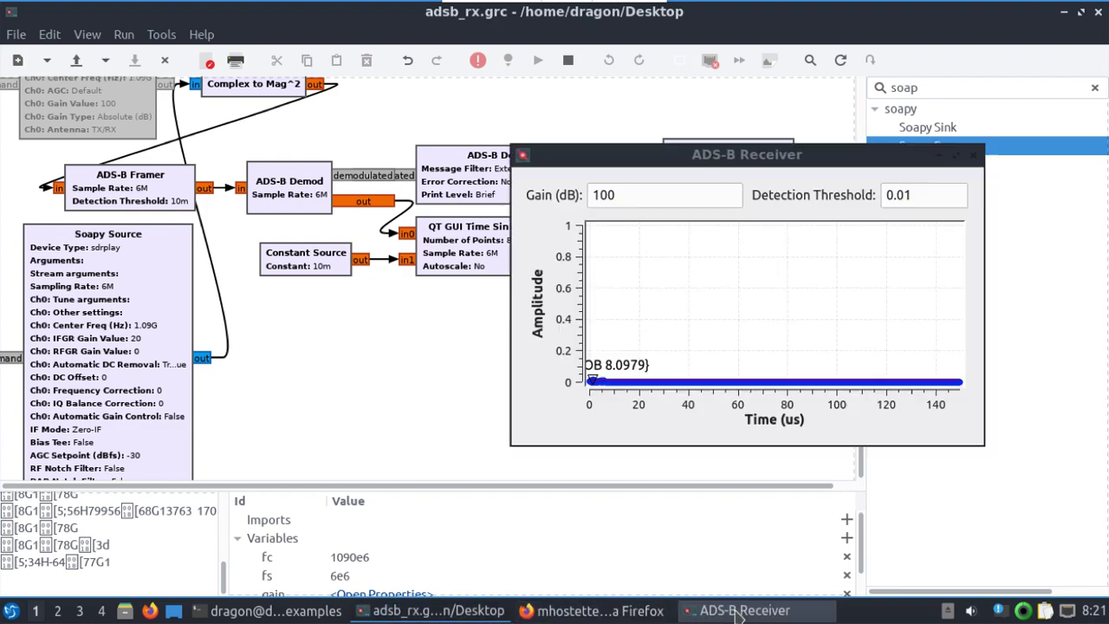
pyautogui.click(276, 609)
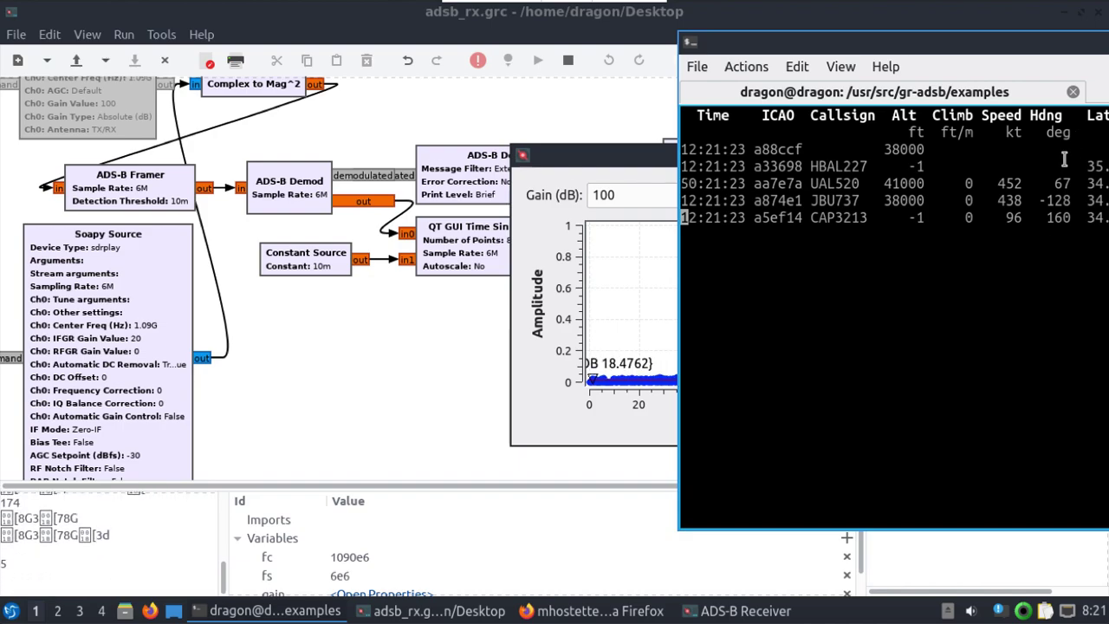
pyautogui.moveTo(600, 155); pyautogui.dragTo(398, 147)
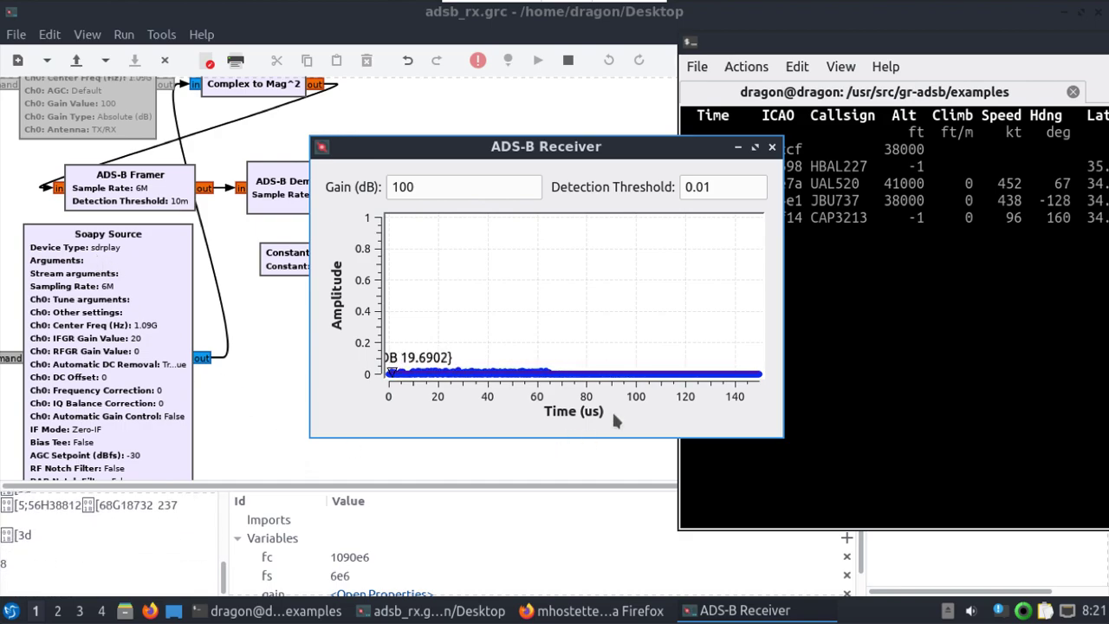
# Stop the running receiver, close GRC, and list the gr-adsb examples folder with ls.
pyautogui.click(567, 60)
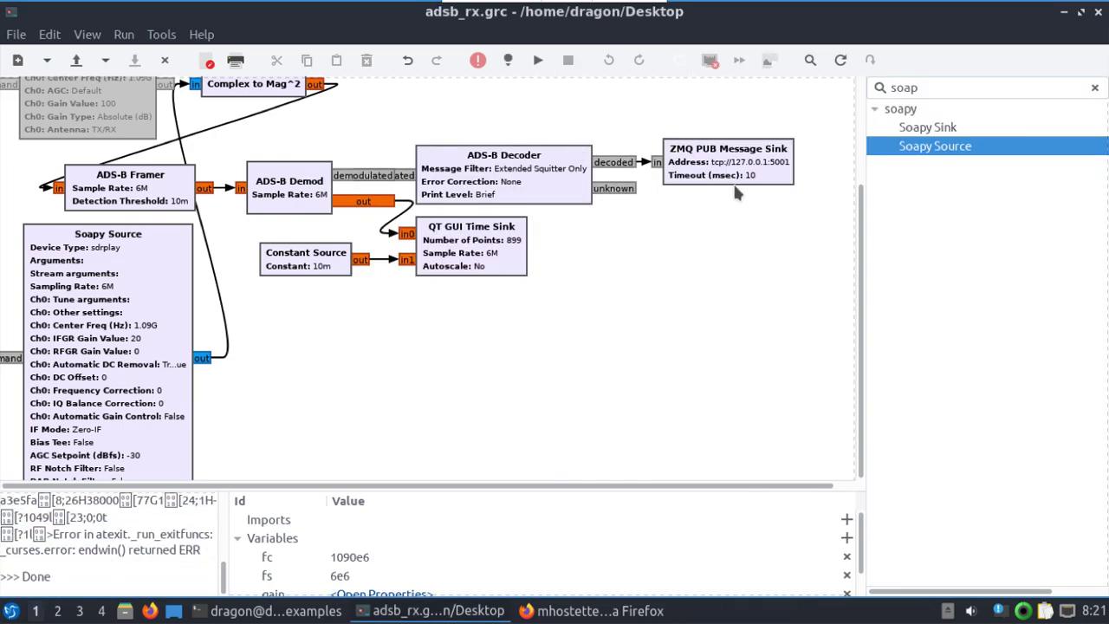
pyautogui.click(1097, 12)
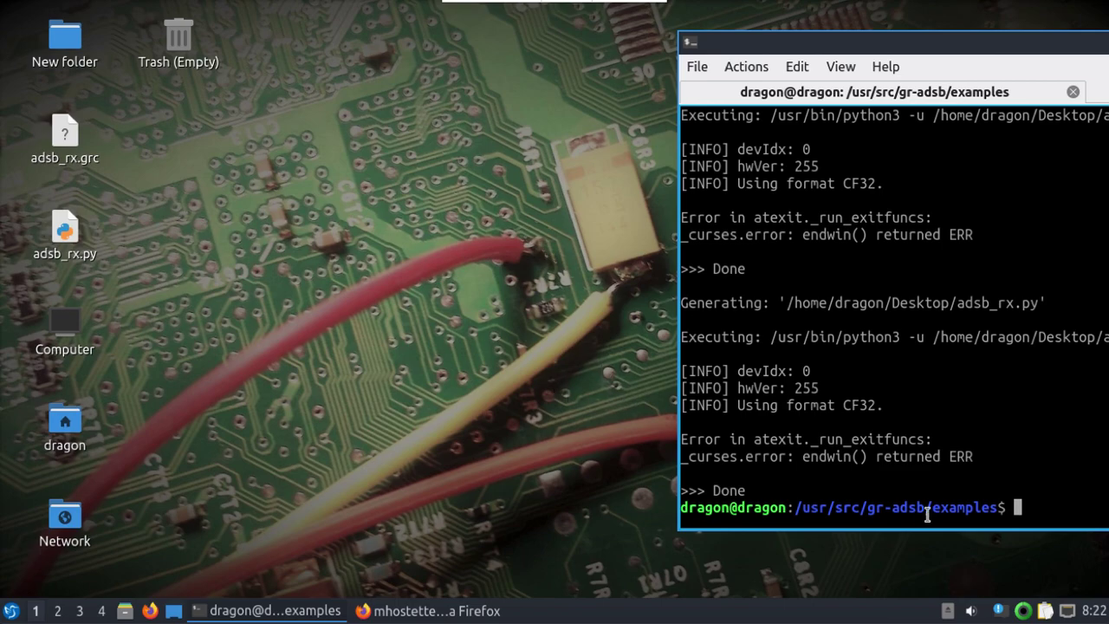
pyautogui.moveTo(794, 45); pyautogui.dragTo(399, 54)
pyautogui.write('ls')
pyautogui.press('Return')
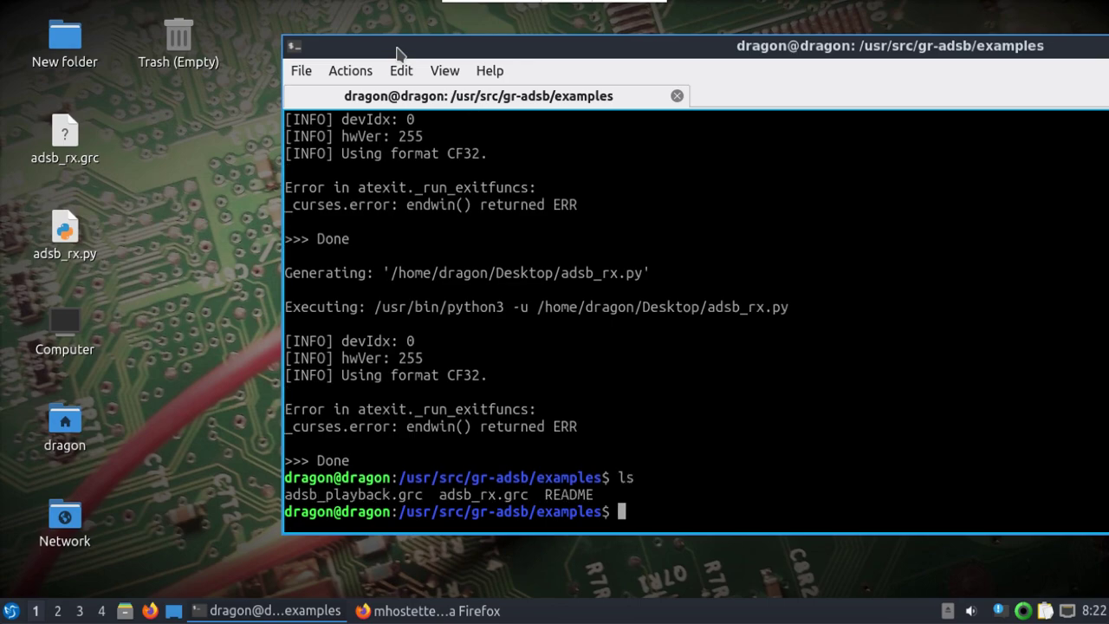
# Enter the command 'gnuradio-companion adsb_rx.grc' using Tab completion.
pyautogui.write('gnuradio-com')
pyautogui.press('Tab')
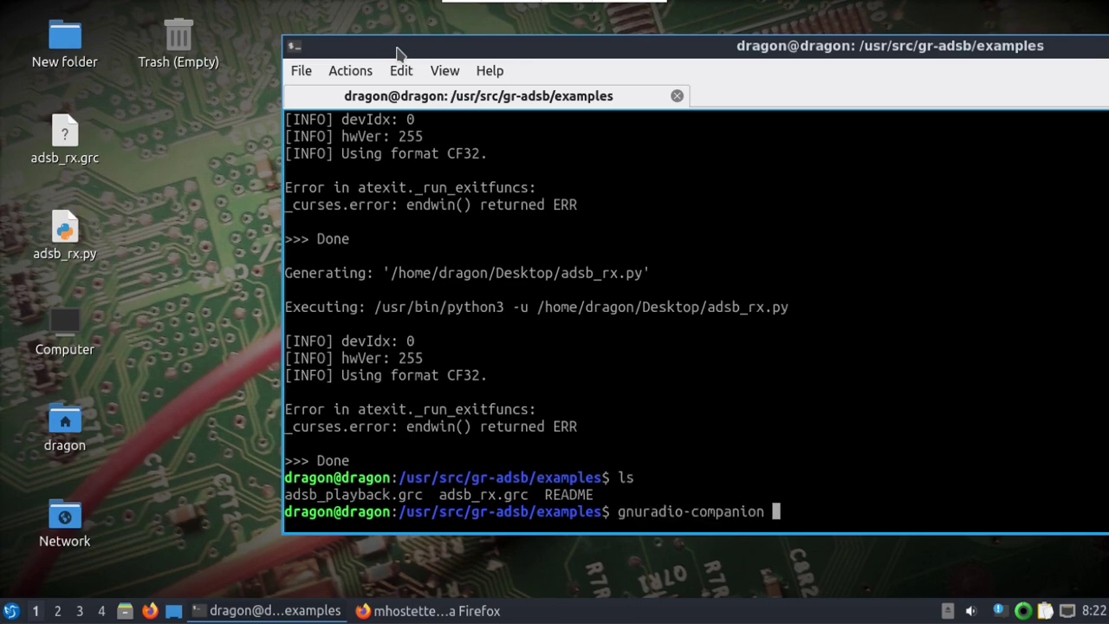
pyautogui.write('ad')
pyautogui.press('Tab')
pyautogui.write('r')
pyautogui.press('Tab')
# Launch GNU Radio Companion on adsb_rx.grc, with the terminal moved to the right half.
pyautogui.press('Return')
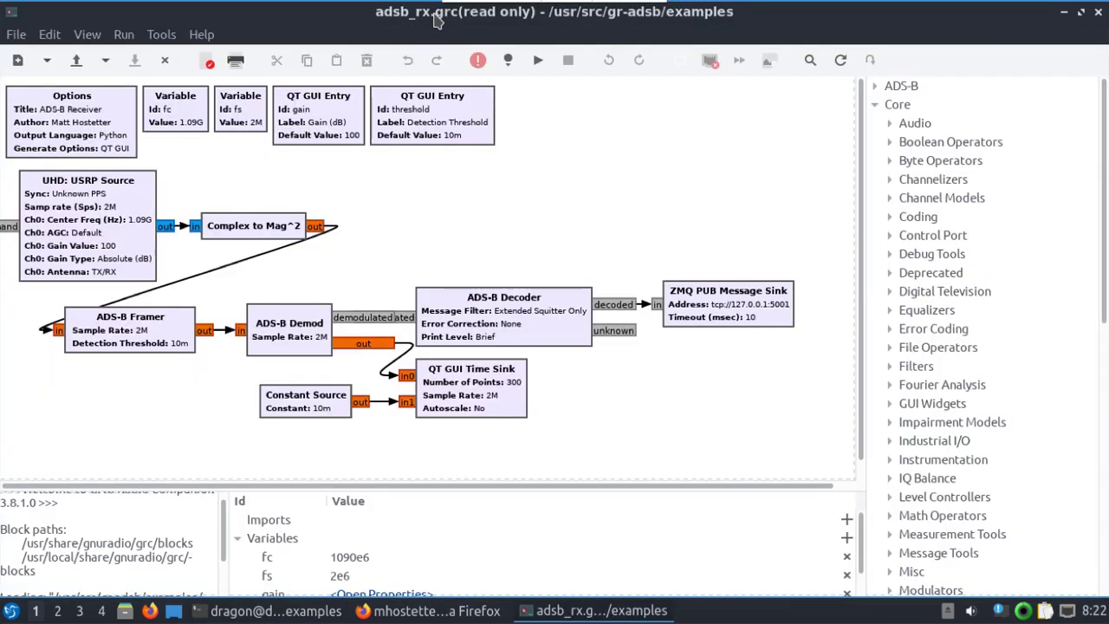
pyautogui.click(326, 610)
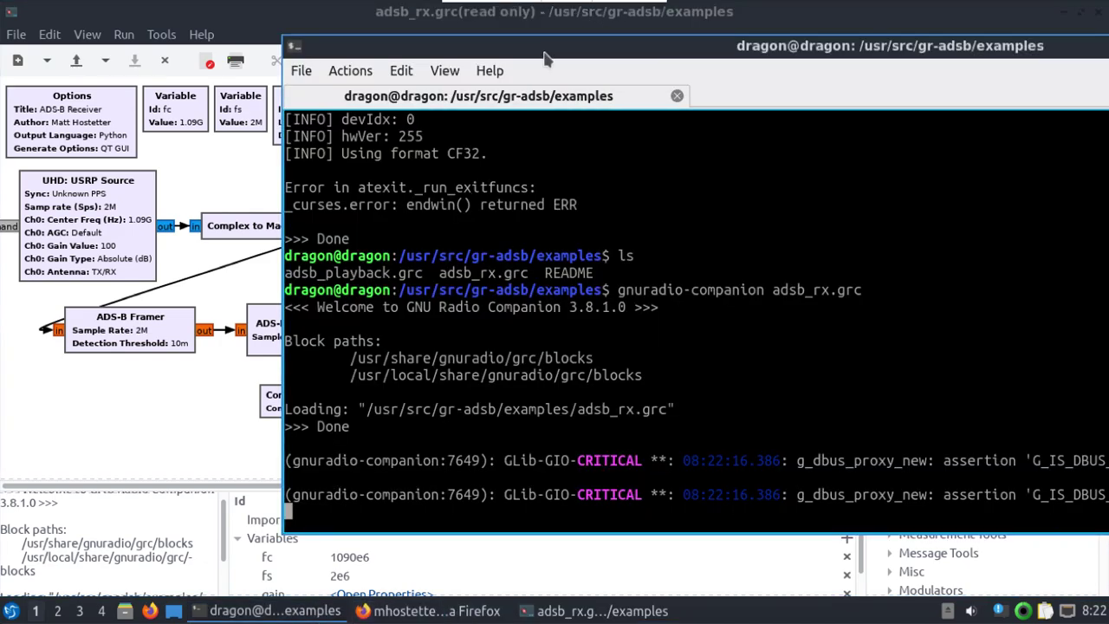
pyautogui.moveTo(568, 45); pyautogui.dragTo(957, 42)
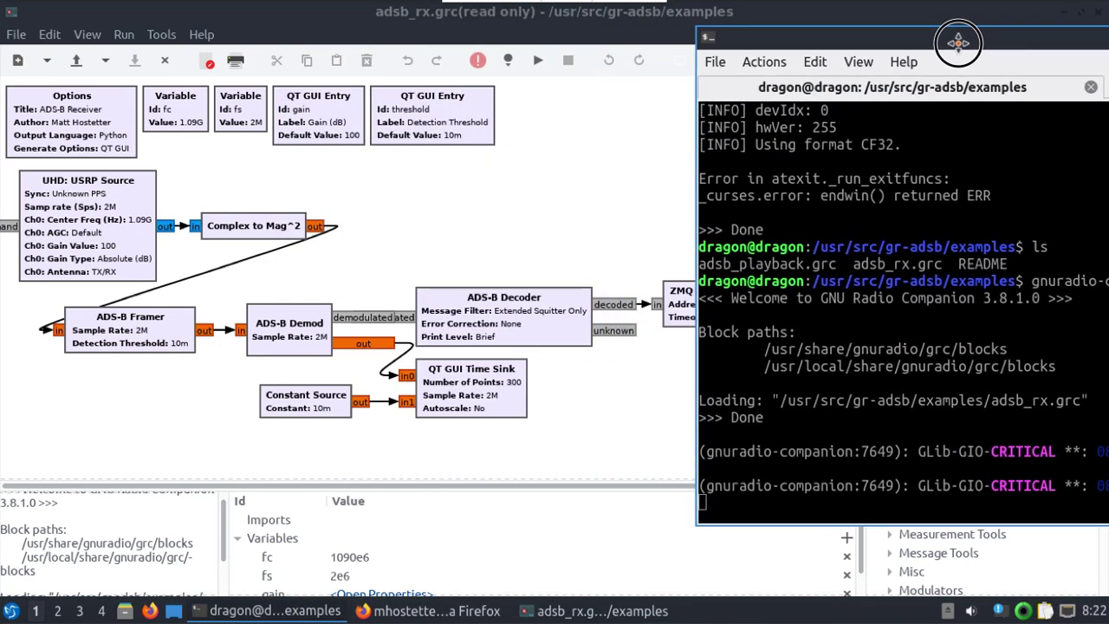
pyautogui.click(563, 160)
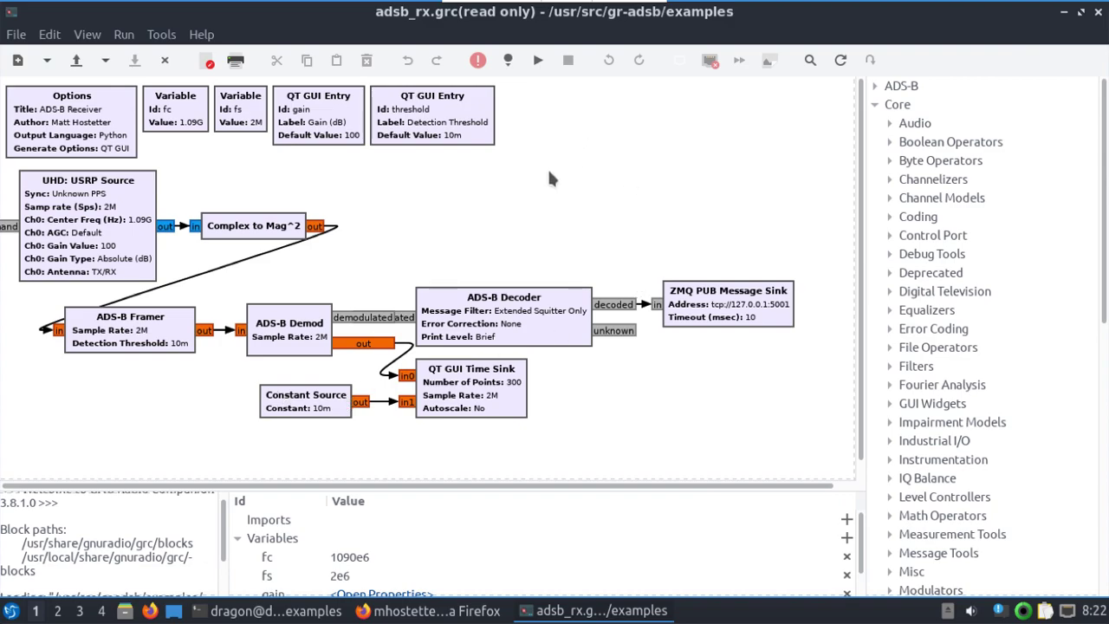
# Search the block library for 'soa' and place a Soapy Source block at the lower left.
pyautogui.click(810, 60)
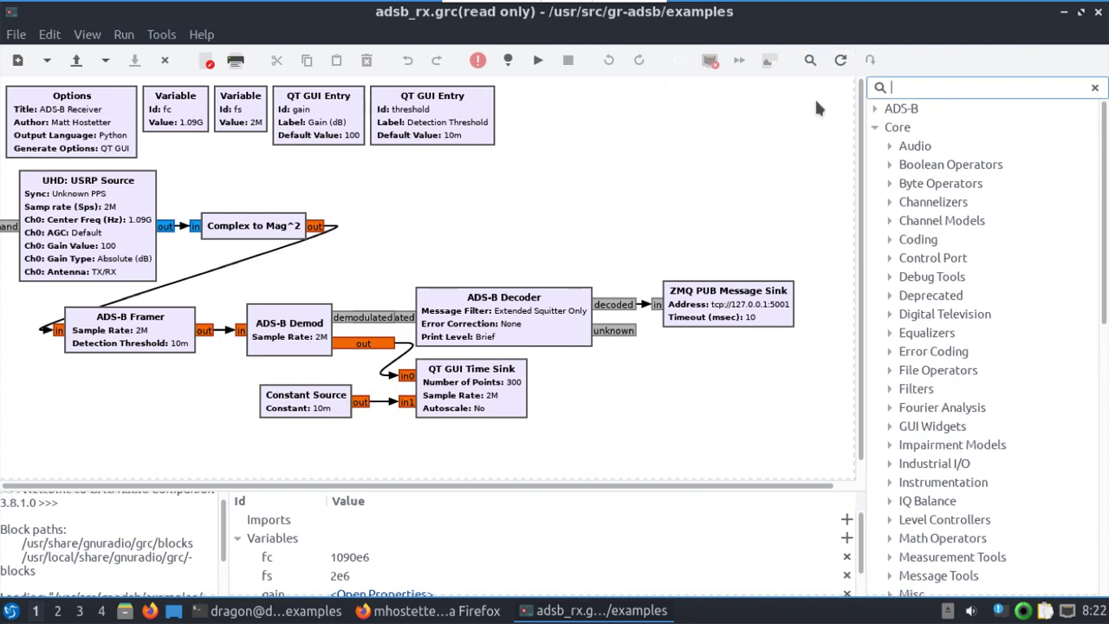
pyautogui.write('soa')
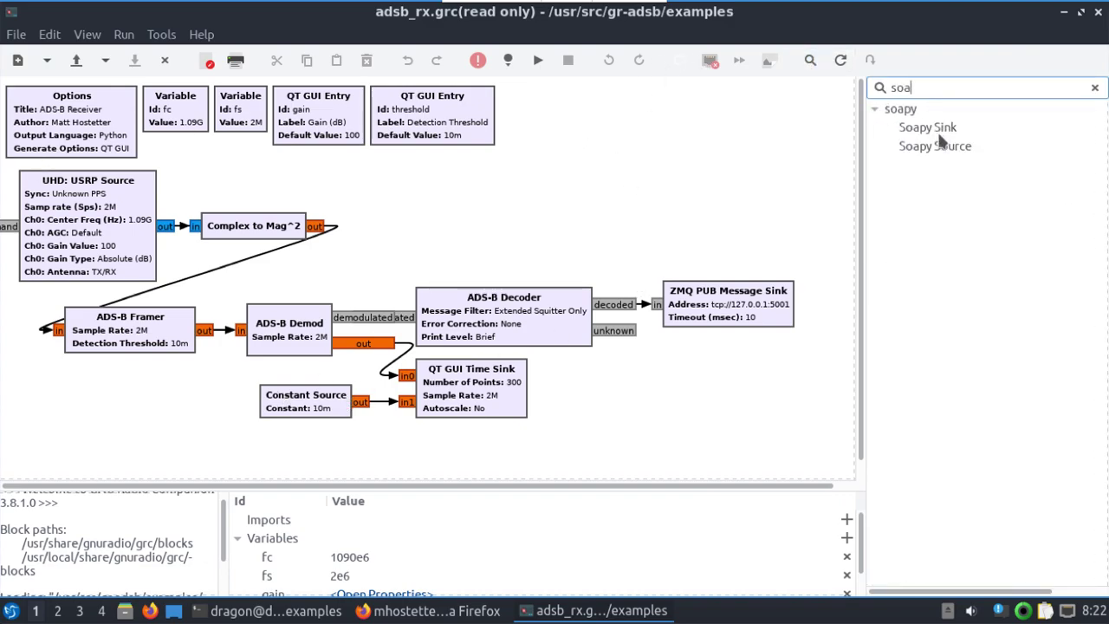
pyautogui.click(933, 148)
pyautogui.doubleClick(933, 147)
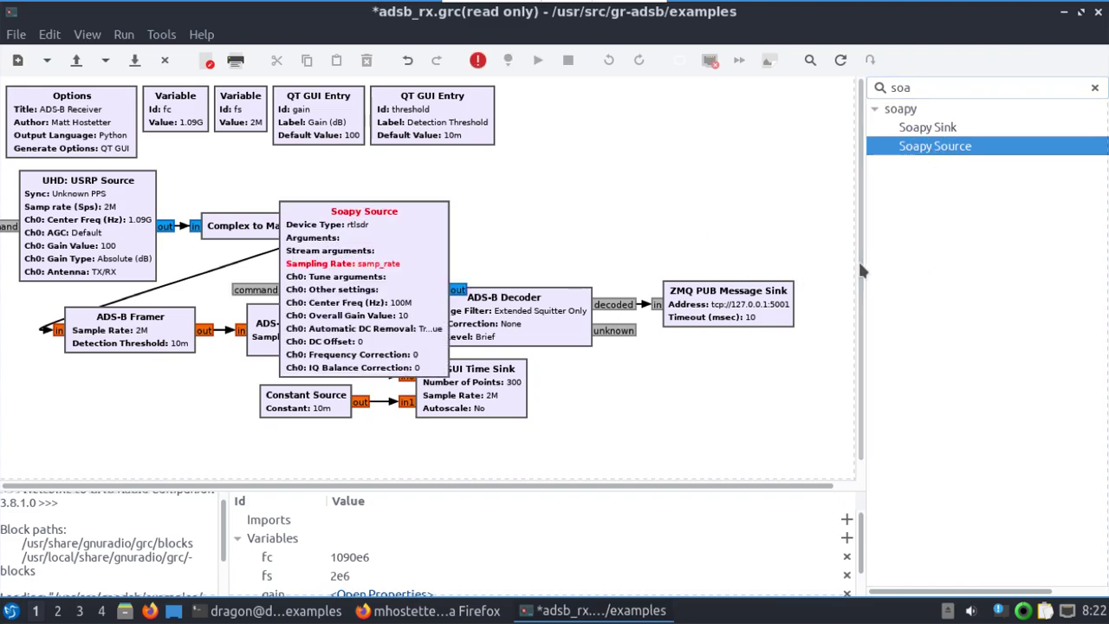
pyautogui.scroll(-1, 857, 272)
pyautogui.moveTo(347, 277); pyautogui.dragTo(103, 402)
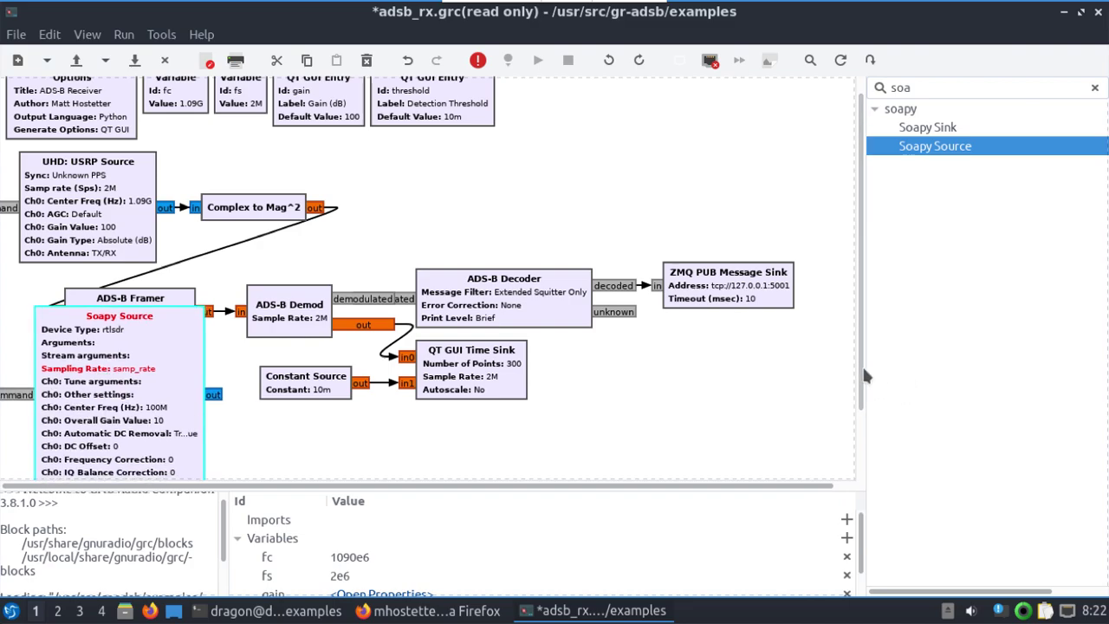
pyautogui.scroll(-2, 859, 394)
pyautogui.scroll(-2, 860, 394)
pyautogui.moveTo(122, 332); pyautogui.dragTo(132, 371)
# Set the Soapy Source's Device Type to sdrplay and its Sampling Rate to fs.
pyautogui.doubleClick(129, 368)
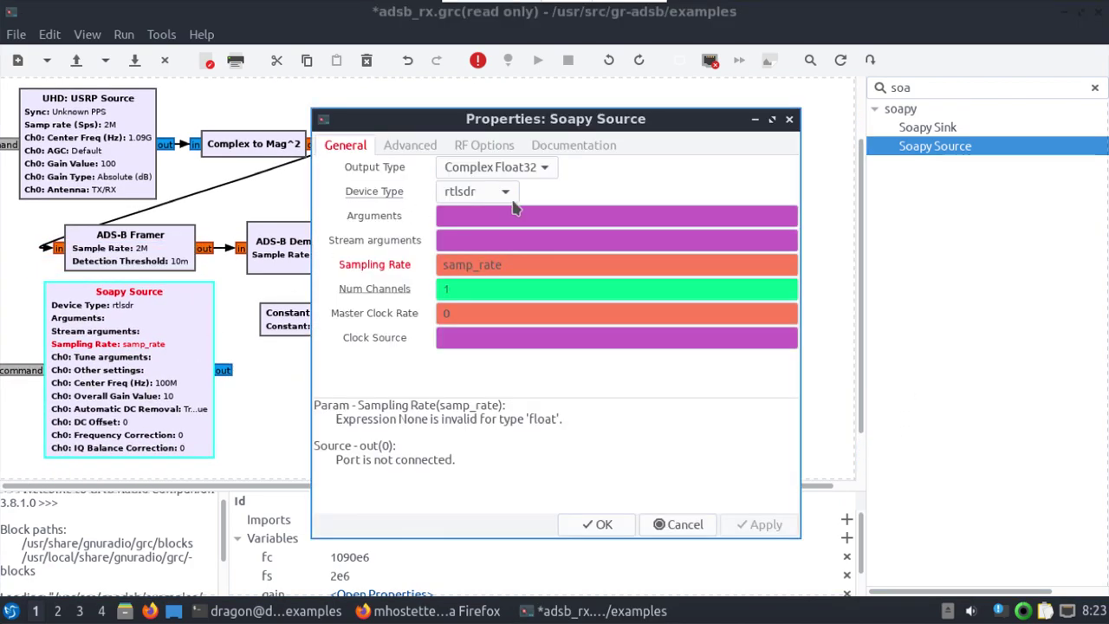
pyautogui.click(510, 198)
pyautogui.click(473, 241)
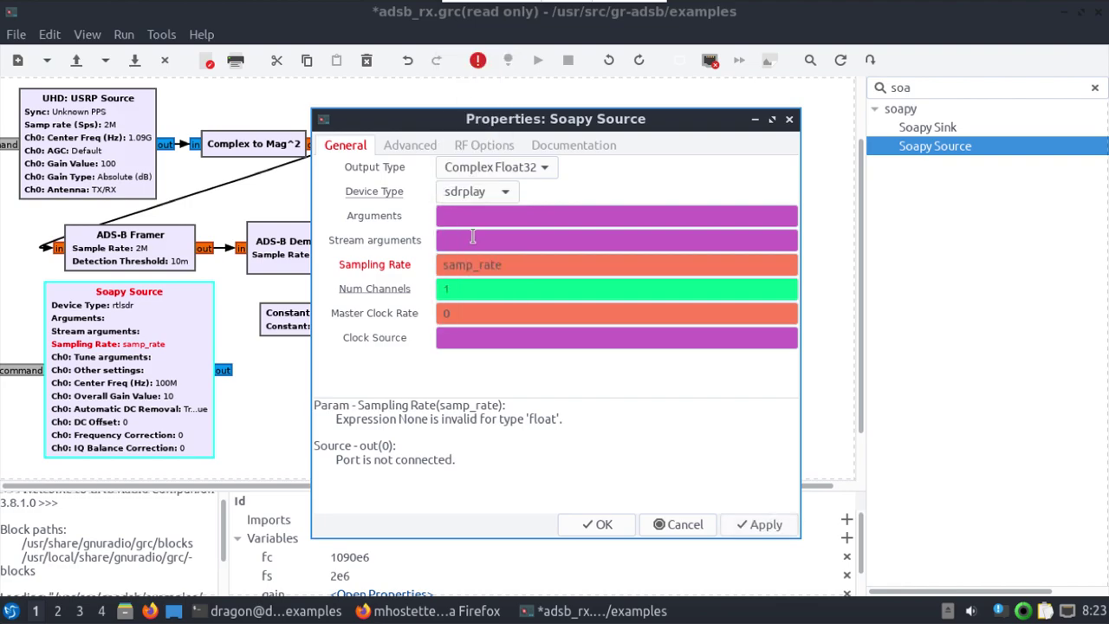
pyautogui.click(763, 524)
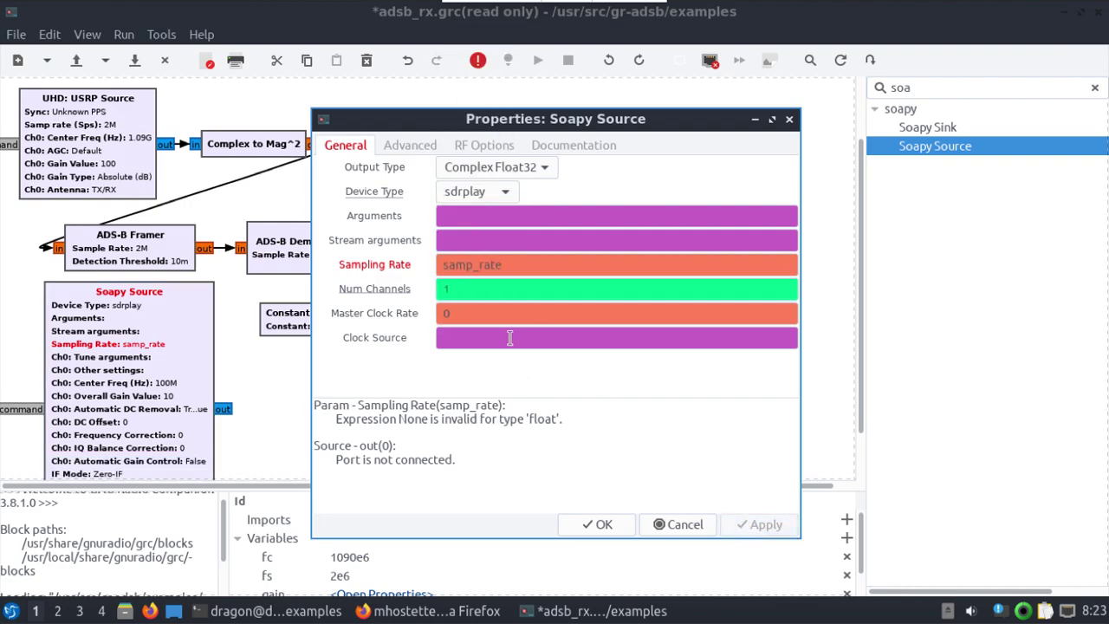
pyautogui.moveTo(523, 267); pyautogui.dragTo(303, 262)
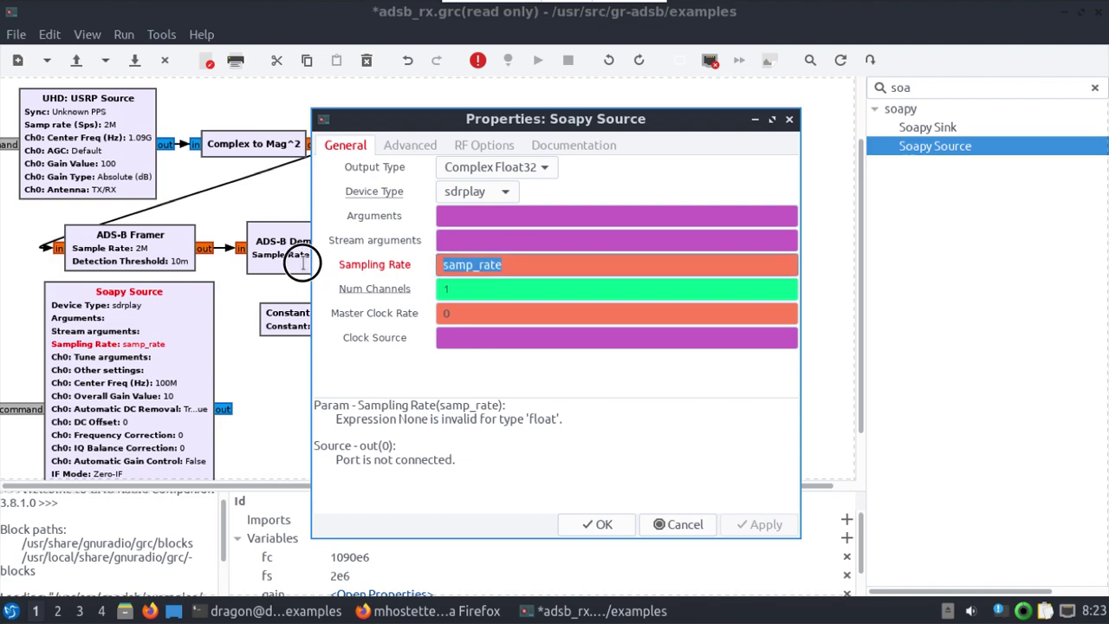
pyautogui.write('fs')
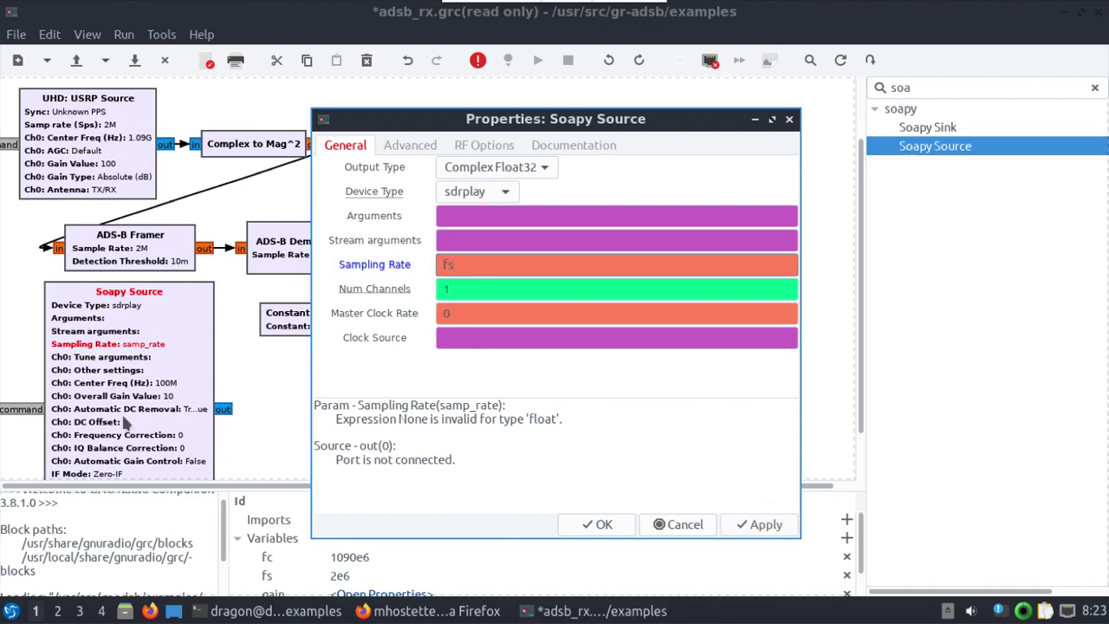
pyautogui.click(761, 524)
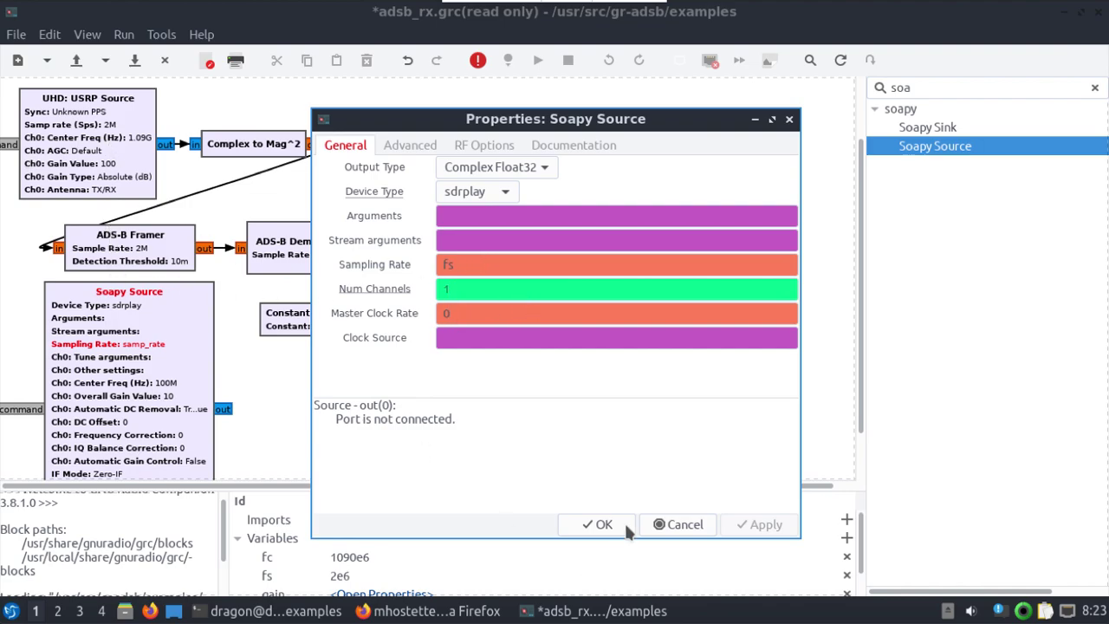
# Disable the UHD: USRP Source and connect Soapy Source to the Complex to Mag^2 input.
pyautogui.click(594, 524)
pyautogui.rightClick(97, 130)
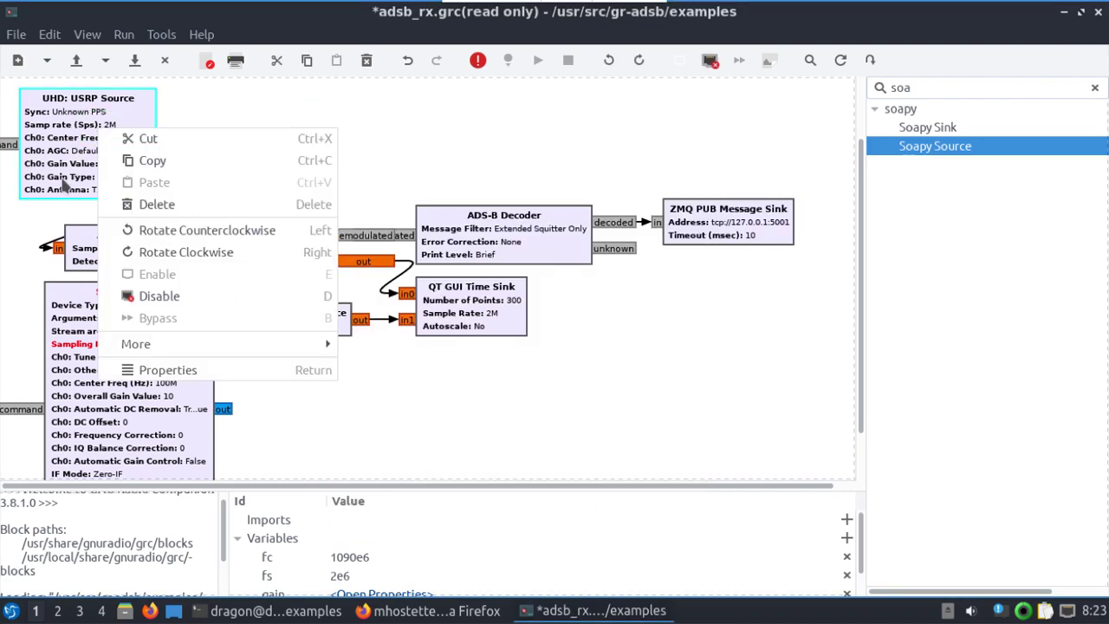
pyautogui.click(173, 295)
pyautogui.click(162, 187)
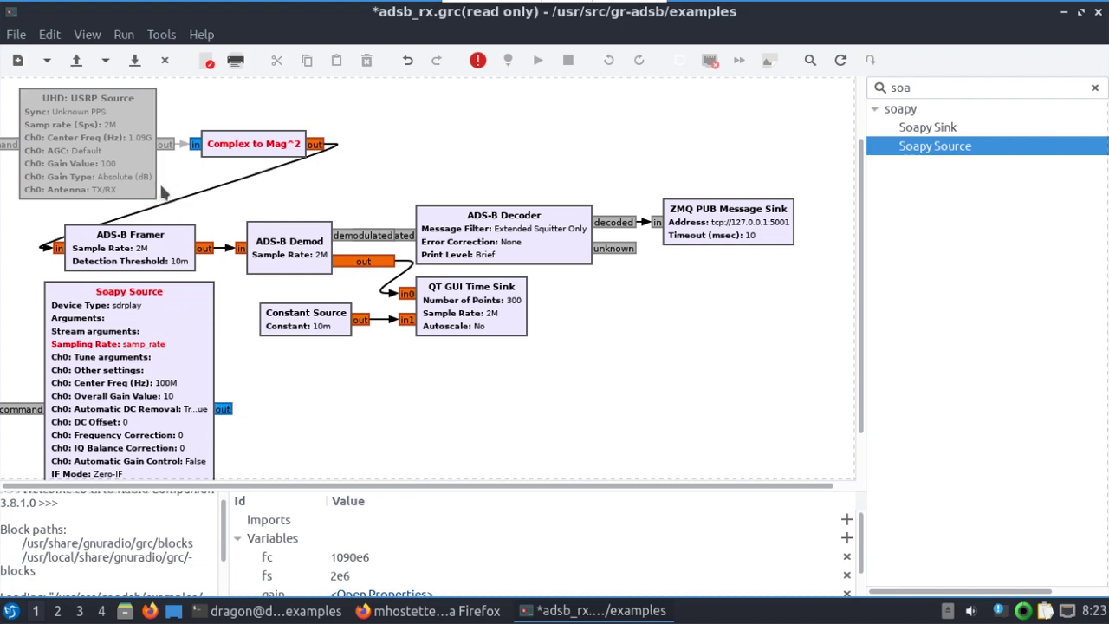
pyautogui.click(195, 146)
# Enter fs as the Soapy Source's Sampling Rate so it reads 2M.
pyautogui.doubleClick(121, 362)
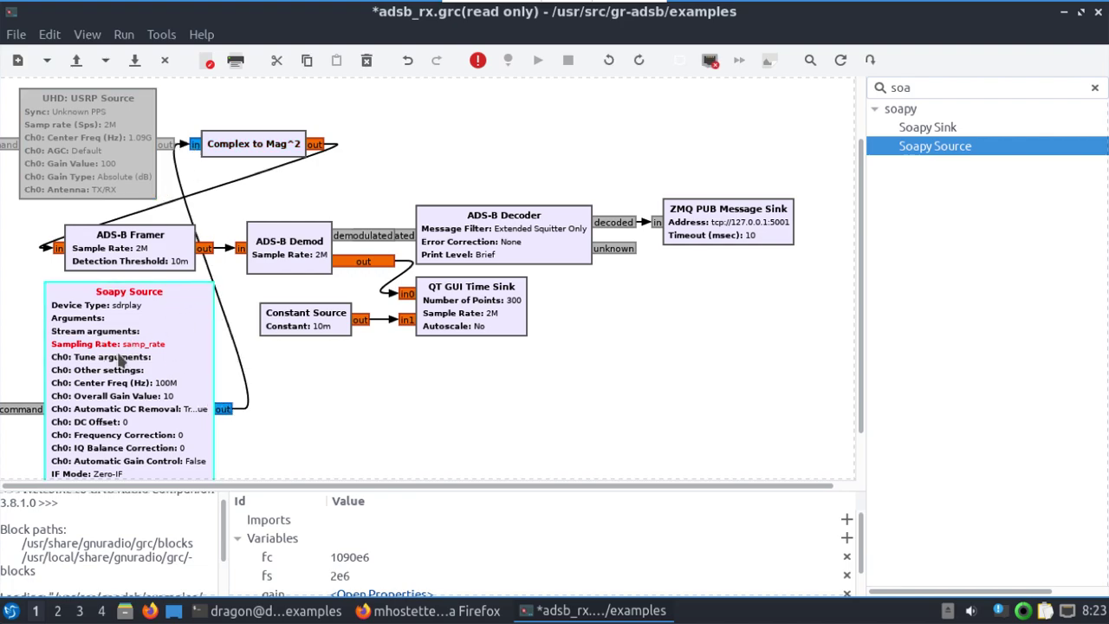
pyautogui.click(353, 266)
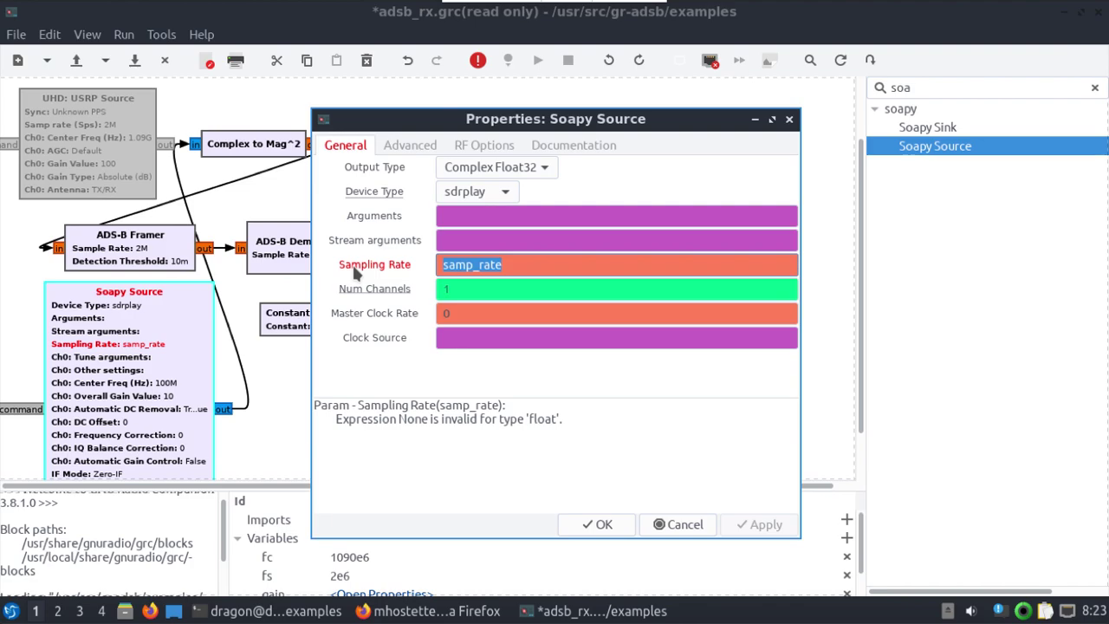
pyautogui.write('fs')
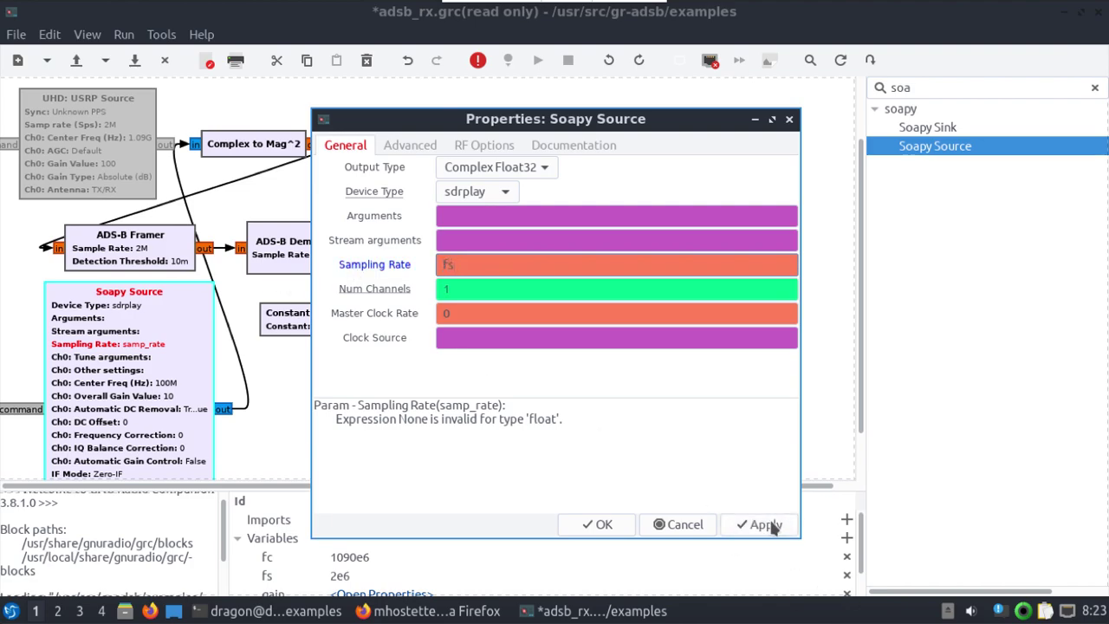
pyautogui.click(766, 524)
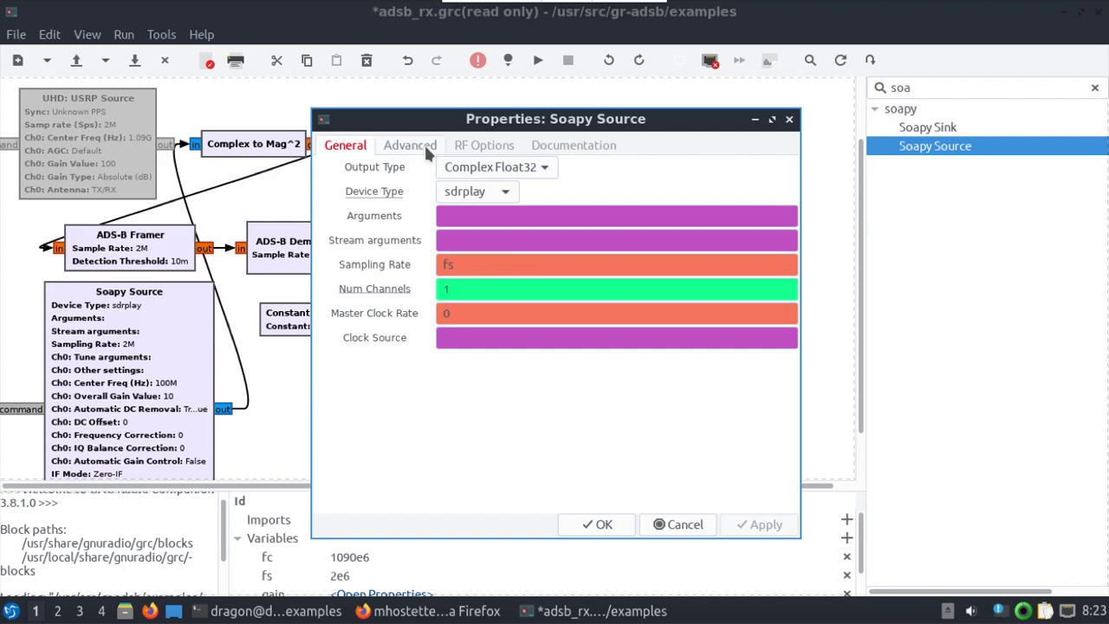
# Replace the Soapy Source's 100.0e6 Center Freq with fc, giving 1.09G.
pyautogui.click(485, 146)
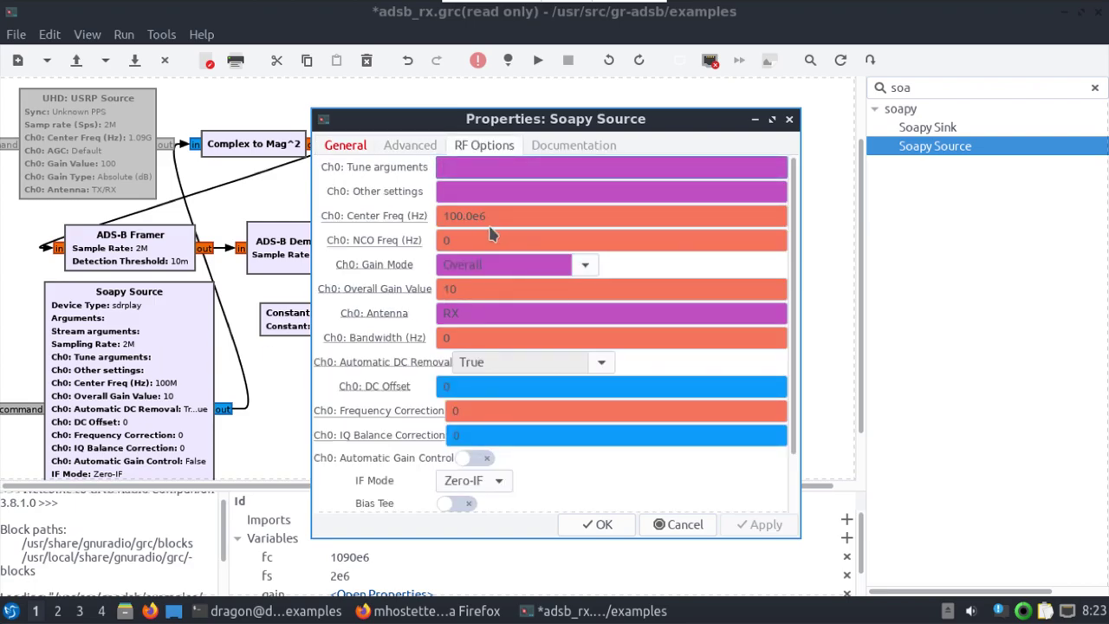
pyautogui.doubleClick(494, 217)
pyautogui.write('fc')
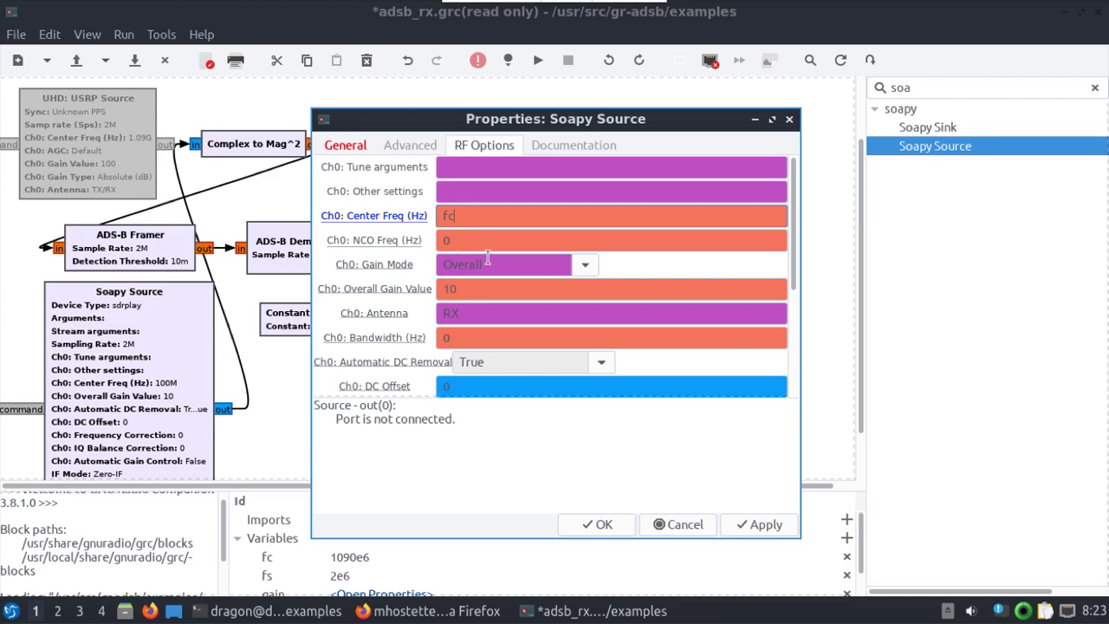
pyautogui.click(762, 527)
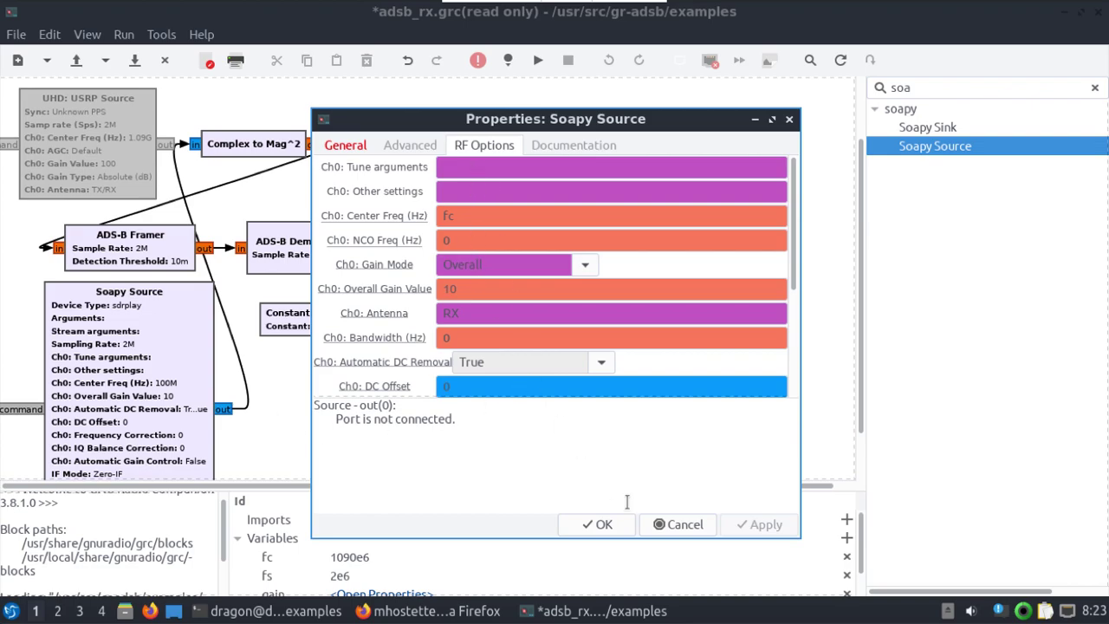
pyautogui.click(600, 525)
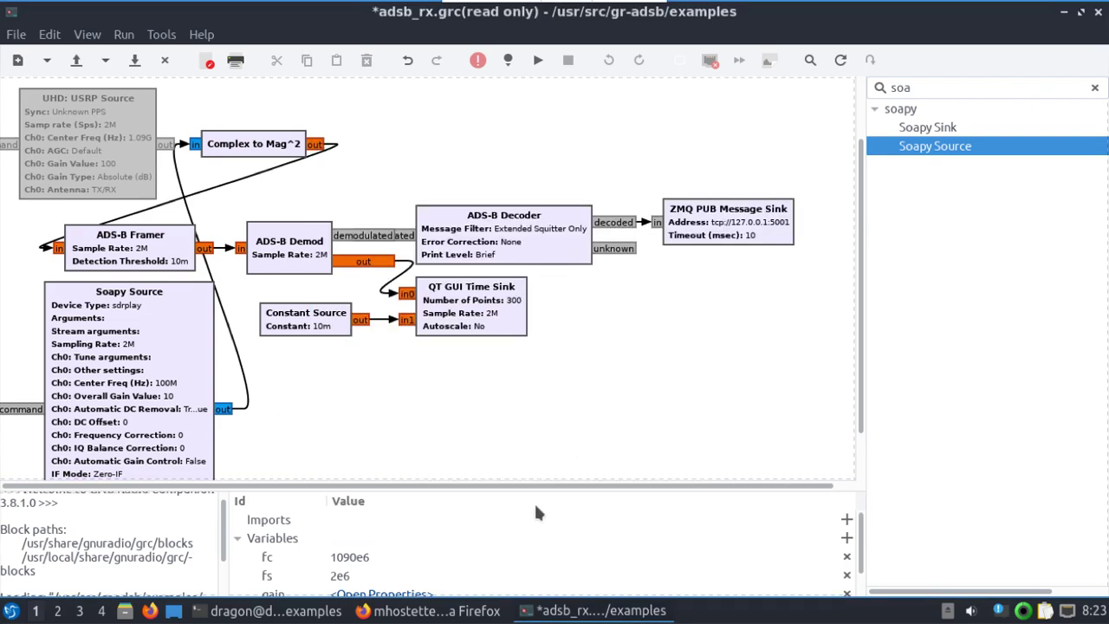
pyautogui.doubleClick(149, 352)
pyautogui.click(481, 148)
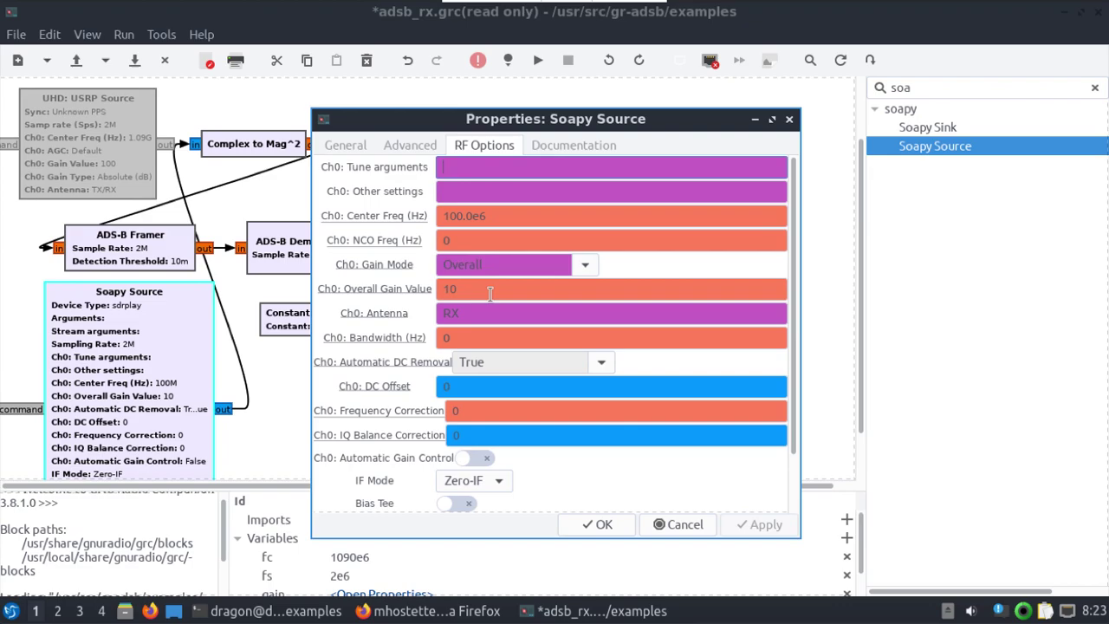
pyautogui.doubleClick(486, 215)
pyautogui.write('fc')
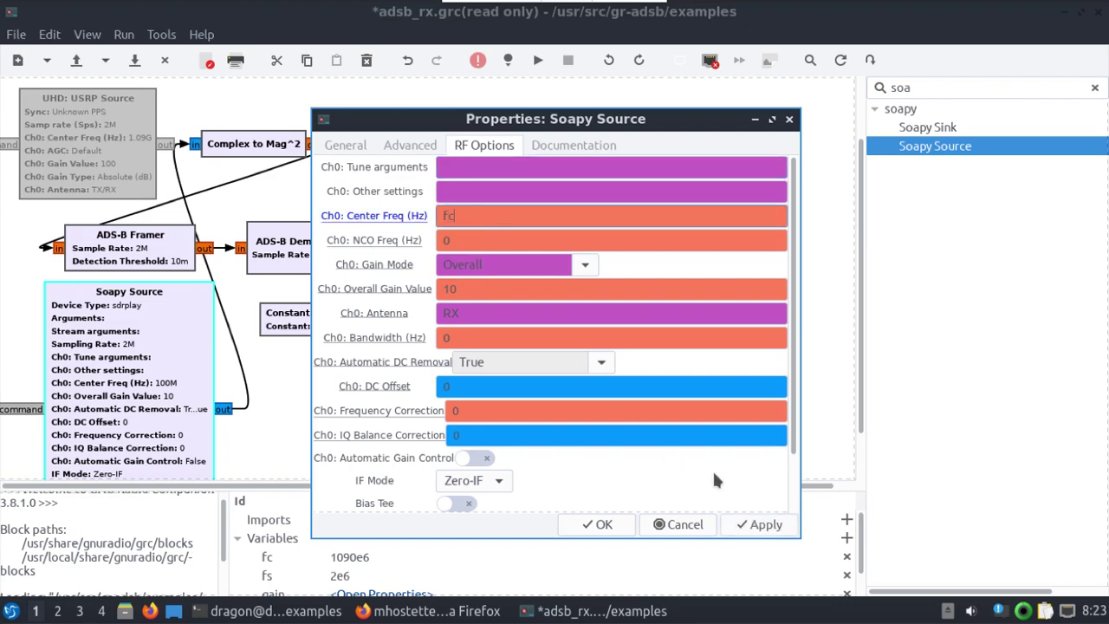
pyautogui.click(760, 524)
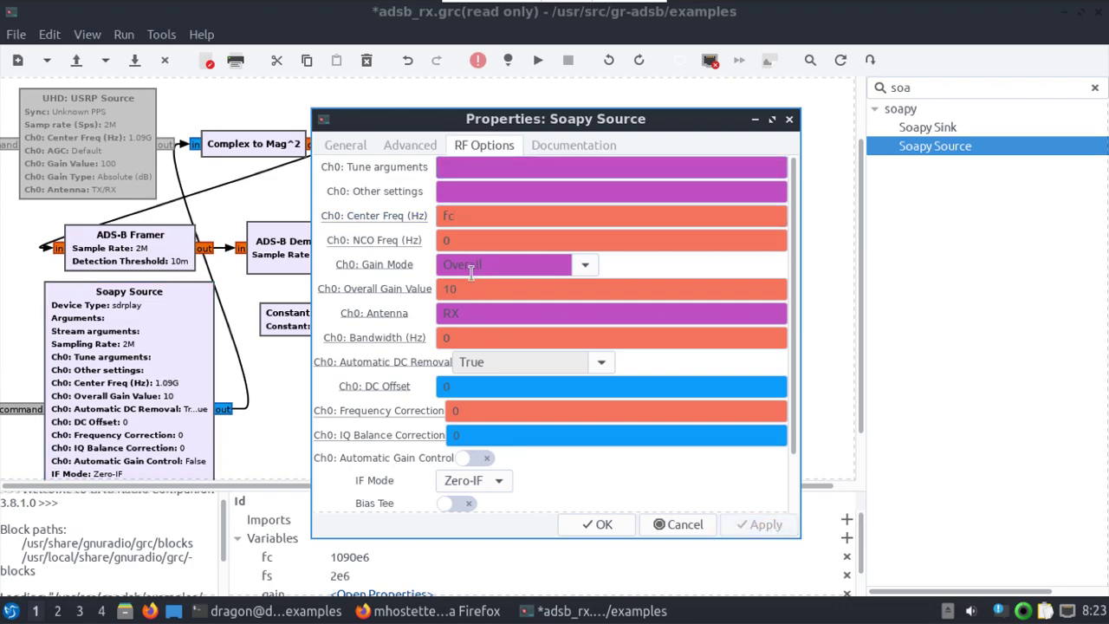
# Switch the Soapy Source's Gain Mode to Specific and close its properties.
pyautogui.click(551, 262)
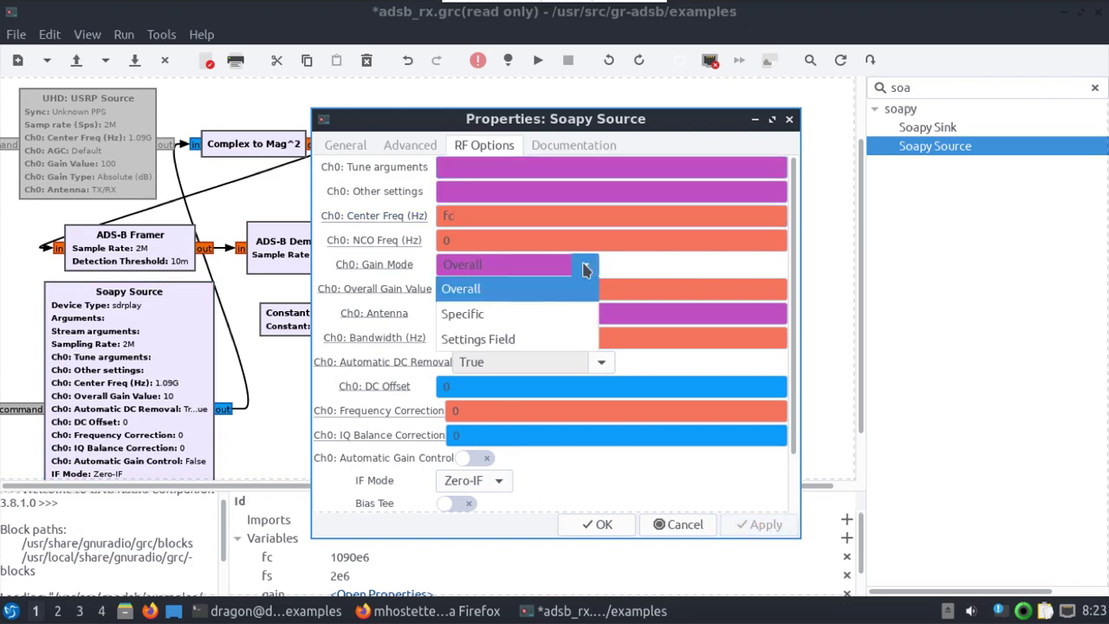
pyautogui.click(484, 319)
pyautogui.click(737, 527)
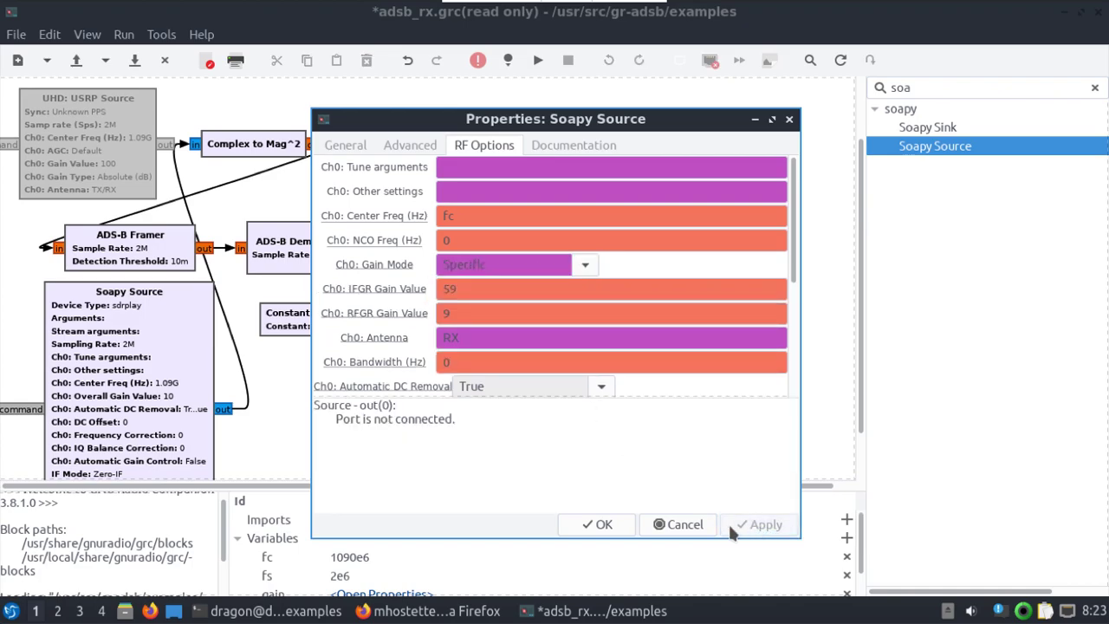
pyautogui.click(597, 524)
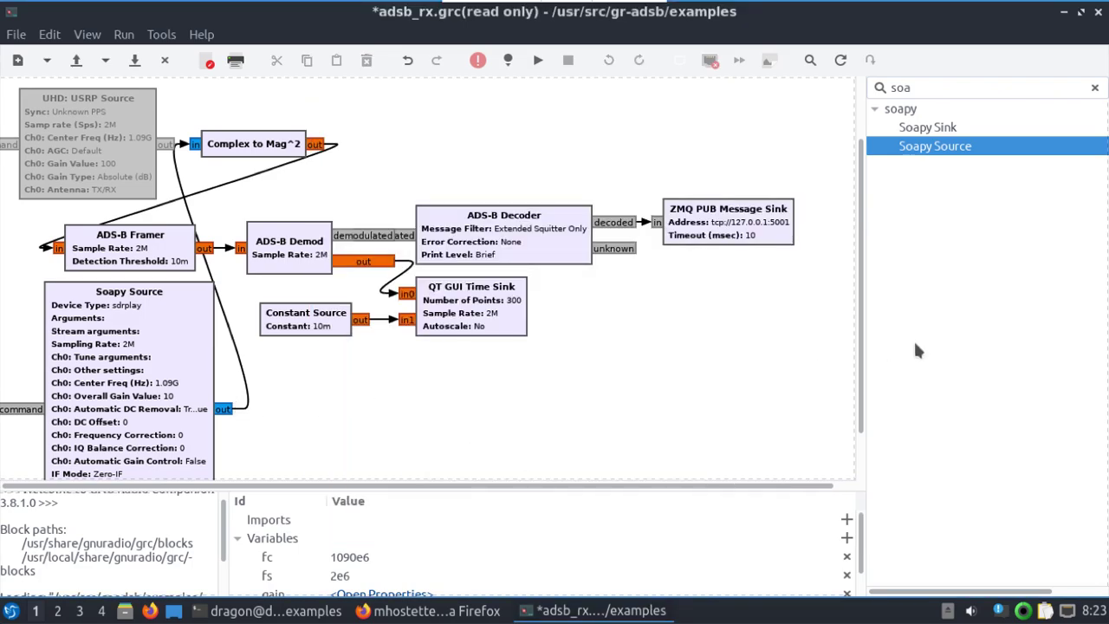
pyautogui.moveTo(858, 302); pyautogui.dragTo(848, 242)
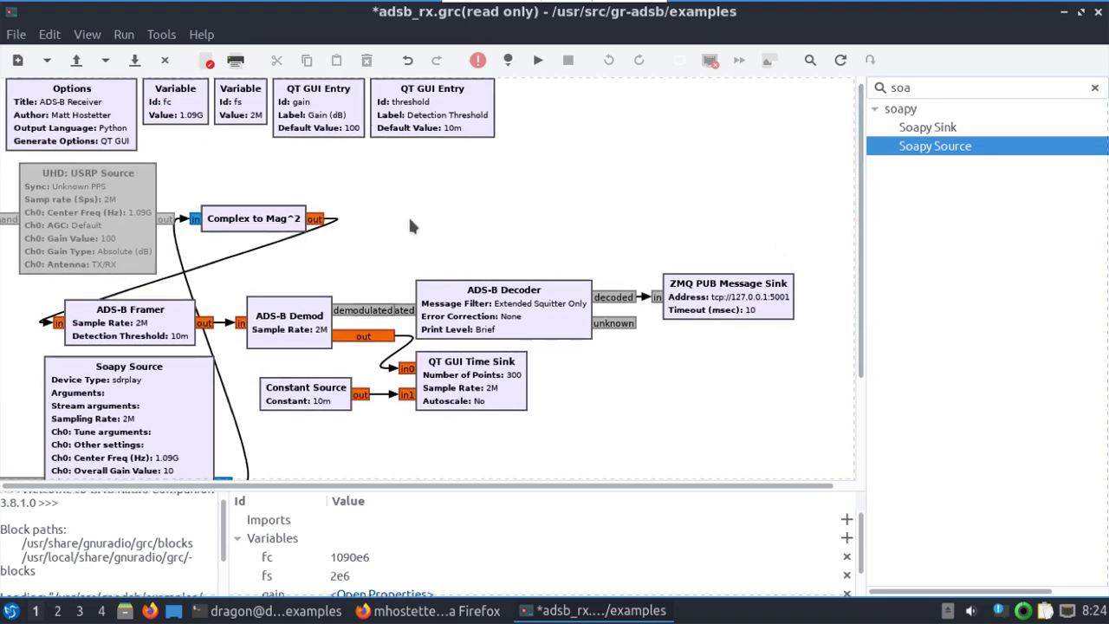
# Set the Soapy Source's Gain Mode to Specific in RF Options.
pyautogui.doubleClick(130, 389)
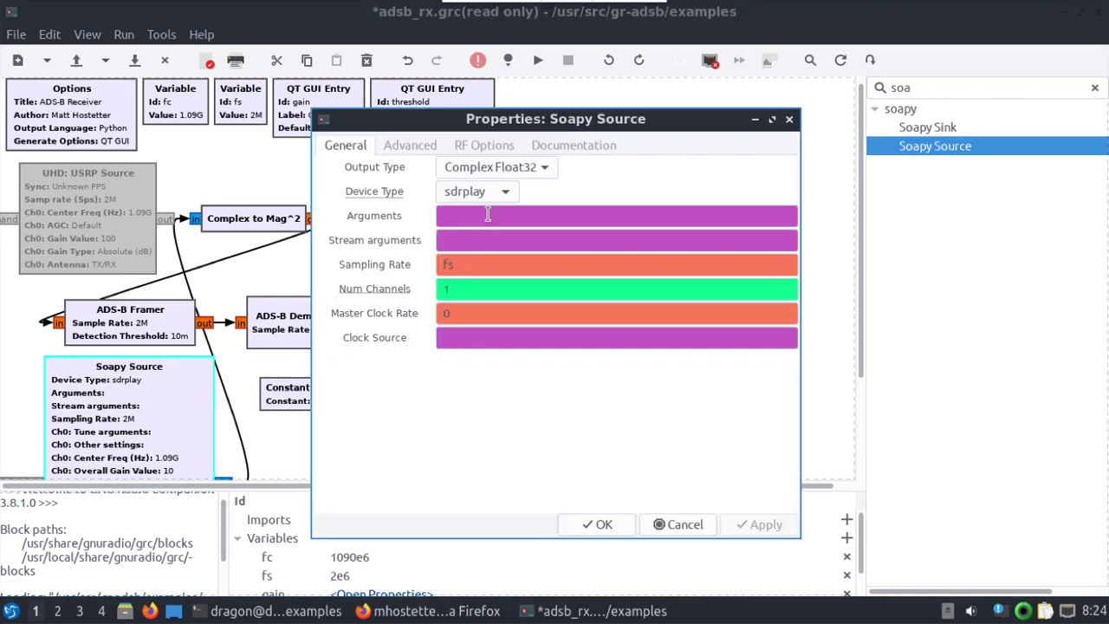
pyautogui.click(485, 146)
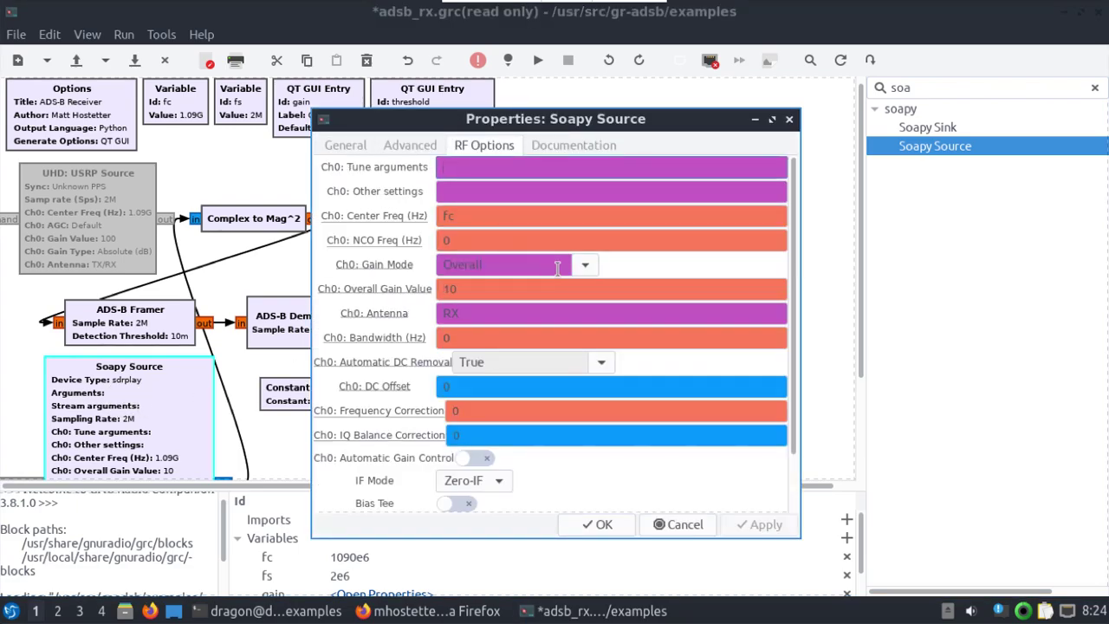
pyautogui.click(587, 264)
pyautogui.click(556, 313)
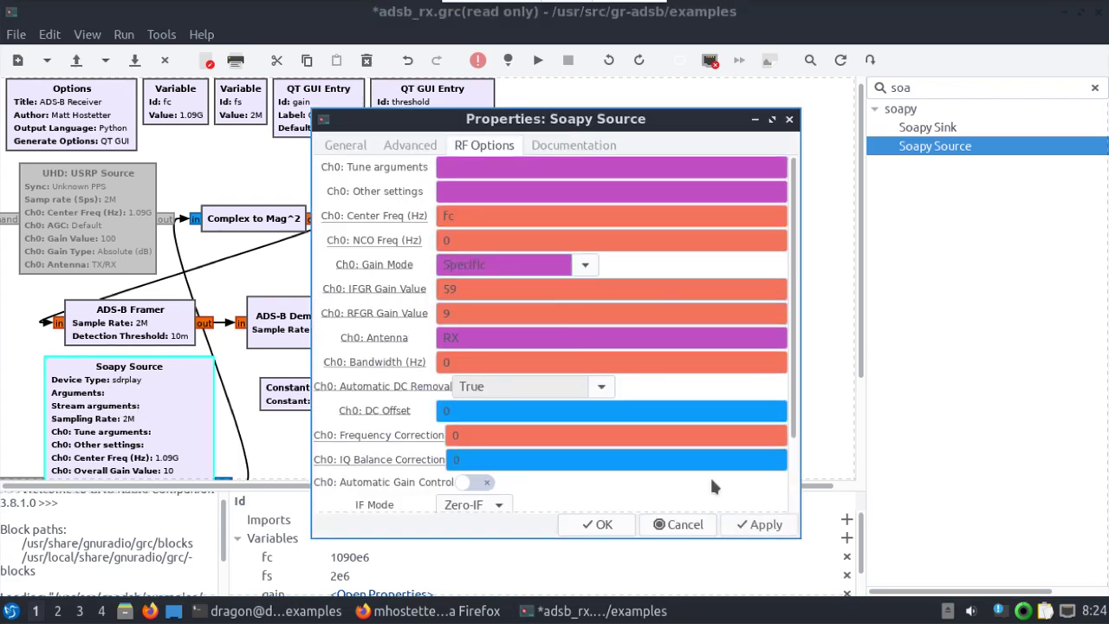
pyautogui.click(766, 525)
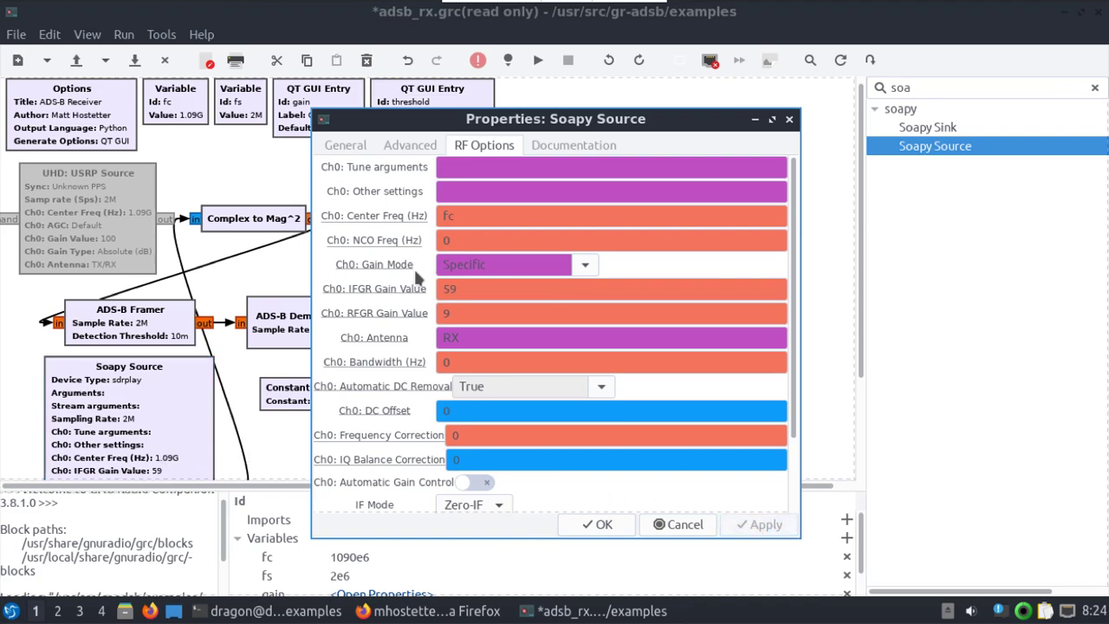
pyautogui.click(606, 524)
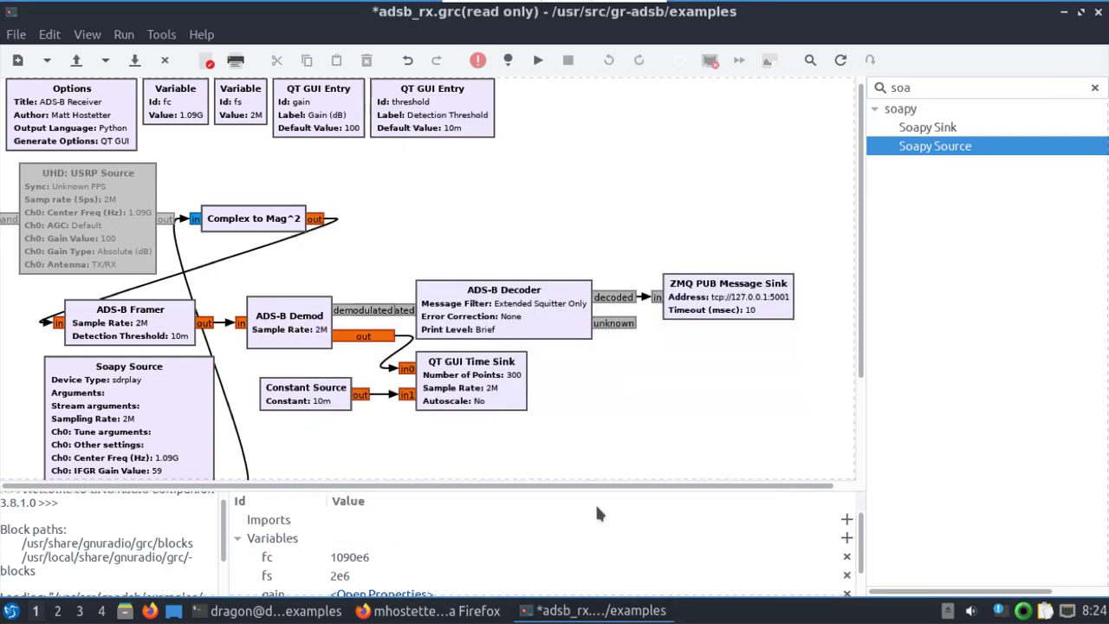
# Change IFGR Gain from 59 to 20 and set RFGR Gain to 0.
pyautogui.doubleClick(182, 438)
pyautogui.click(475, 147)
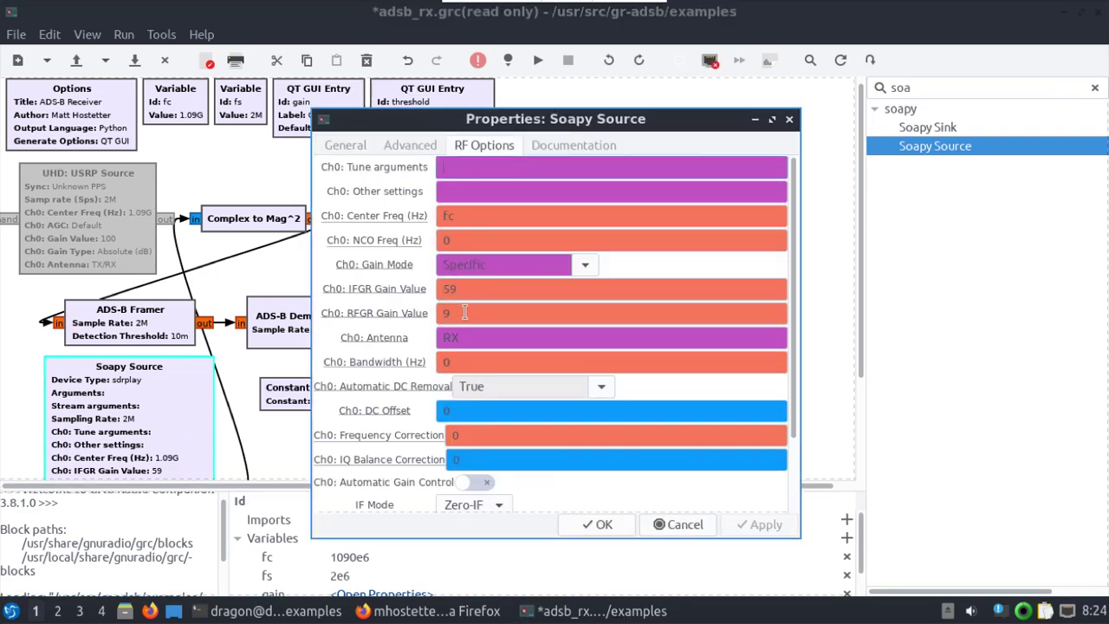
pyautogui.doubleClick(458, 289)
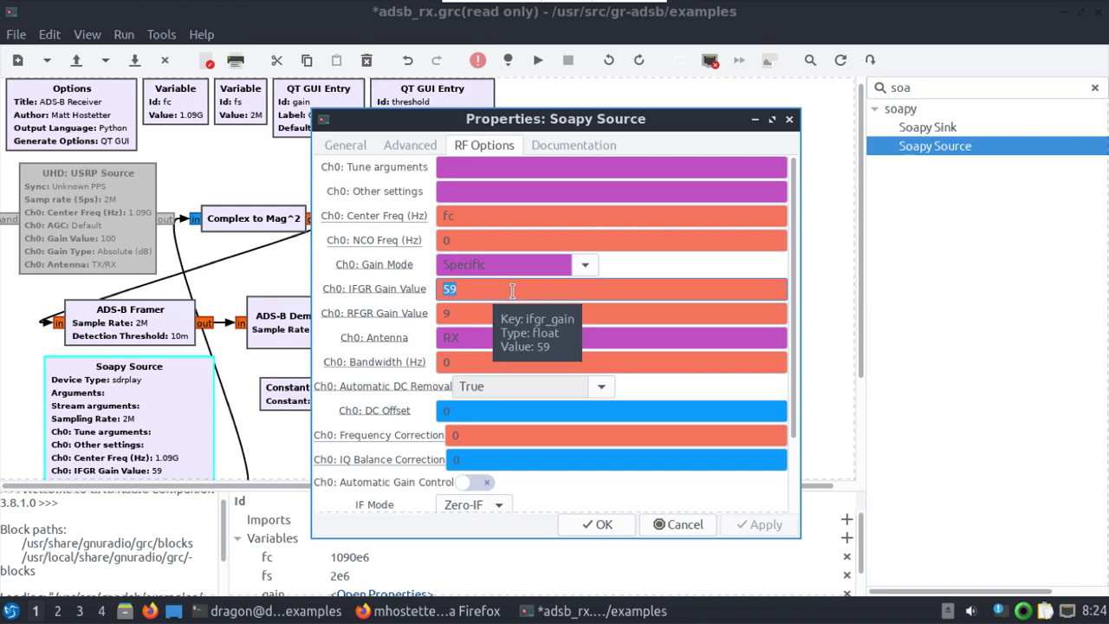
pyautogui.write('20')
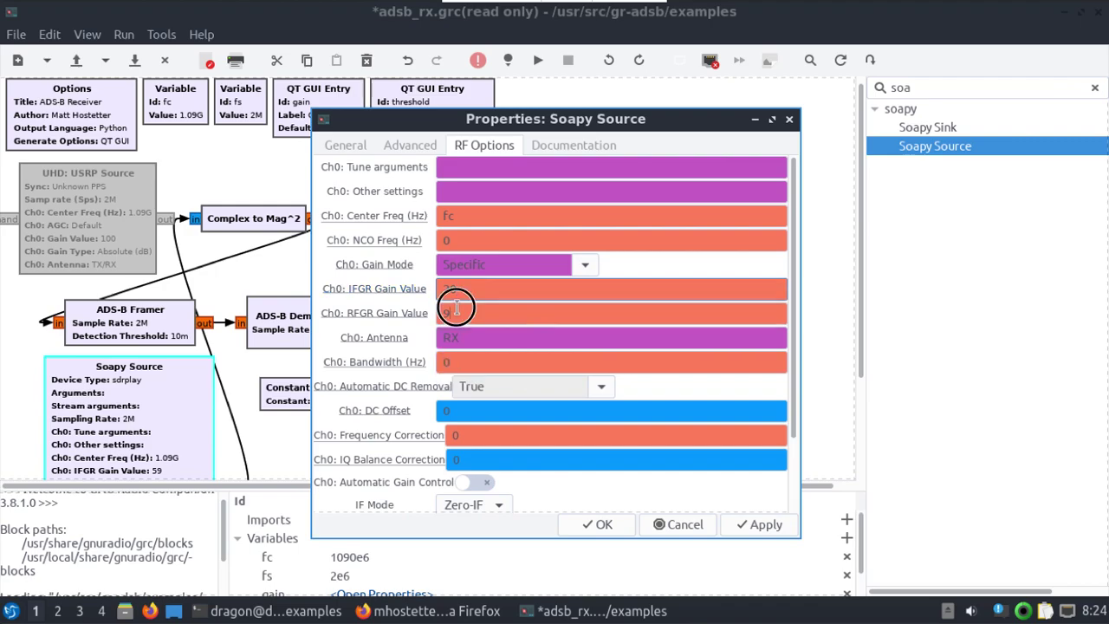
pyautogui.press('Tab')
pyautogui.write('0')
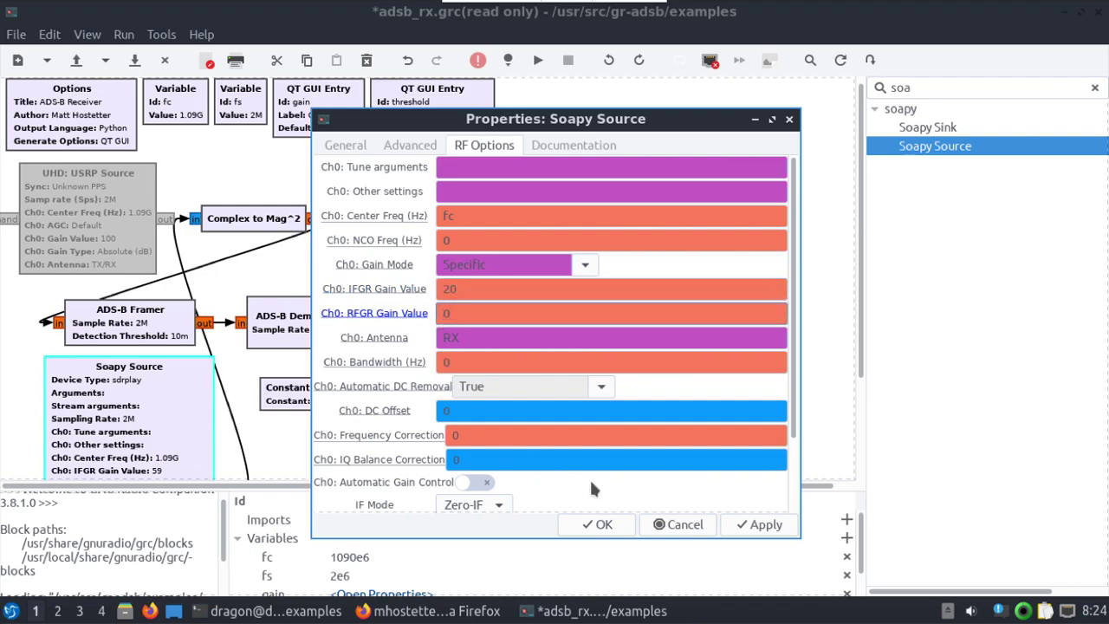
pyautogui.click(752, 525)
pyautogui.click(602, 525)
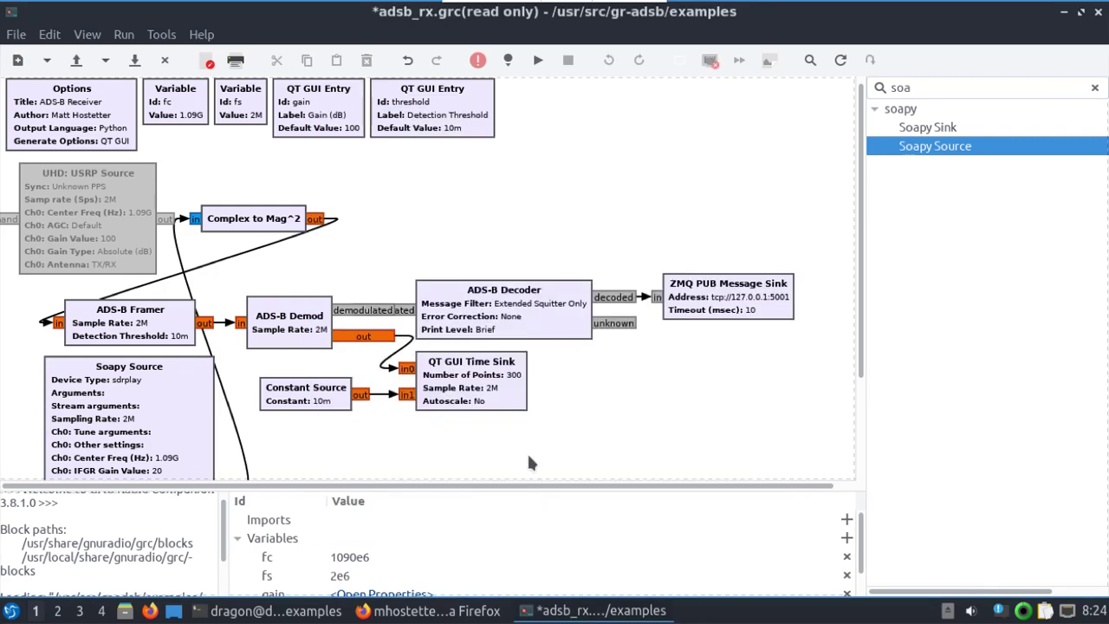
pyautogui.moveTo(859, 327); pyautogui.dragTo(859, 389)
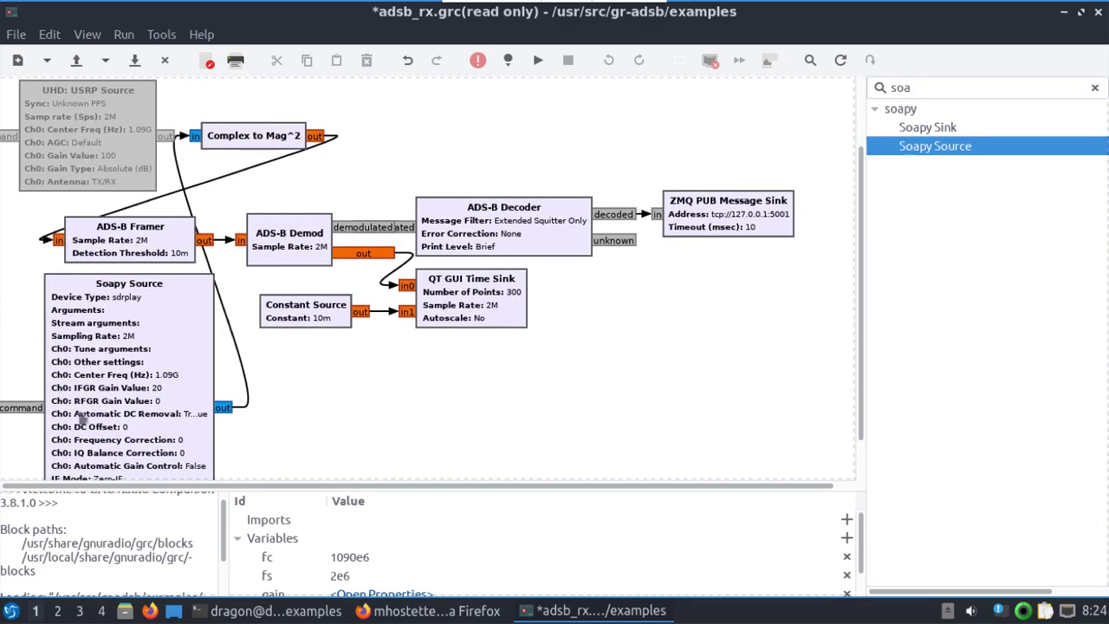
# Review the Soapy Source's RF Options to confirm the new gain settings.
pyautogui.doubleClick(167, 399)
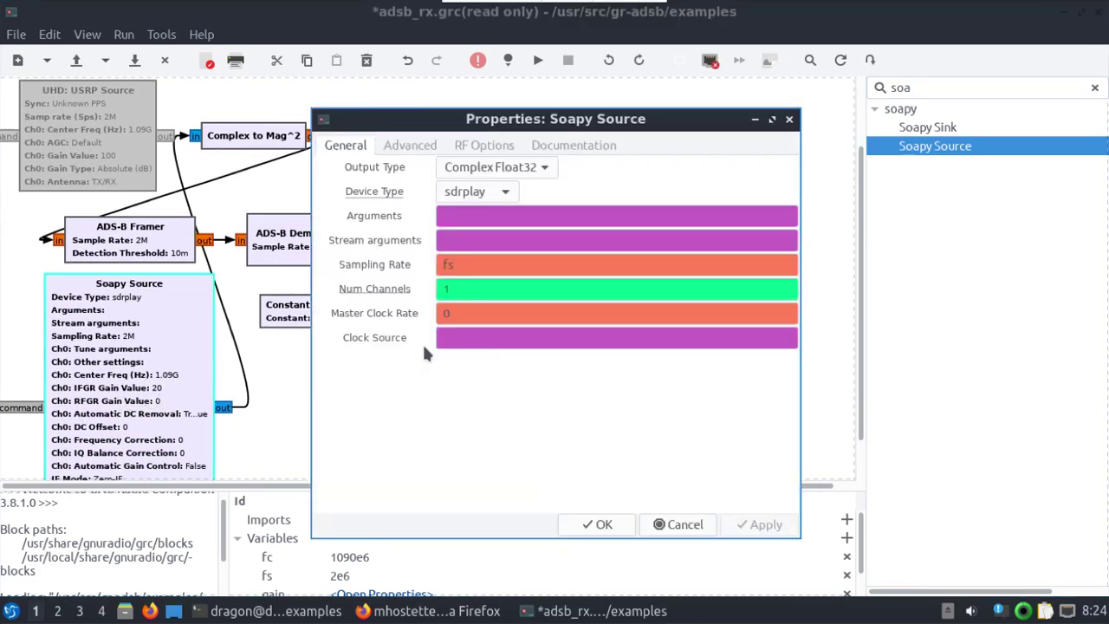
pyautogui.click(472, 145)
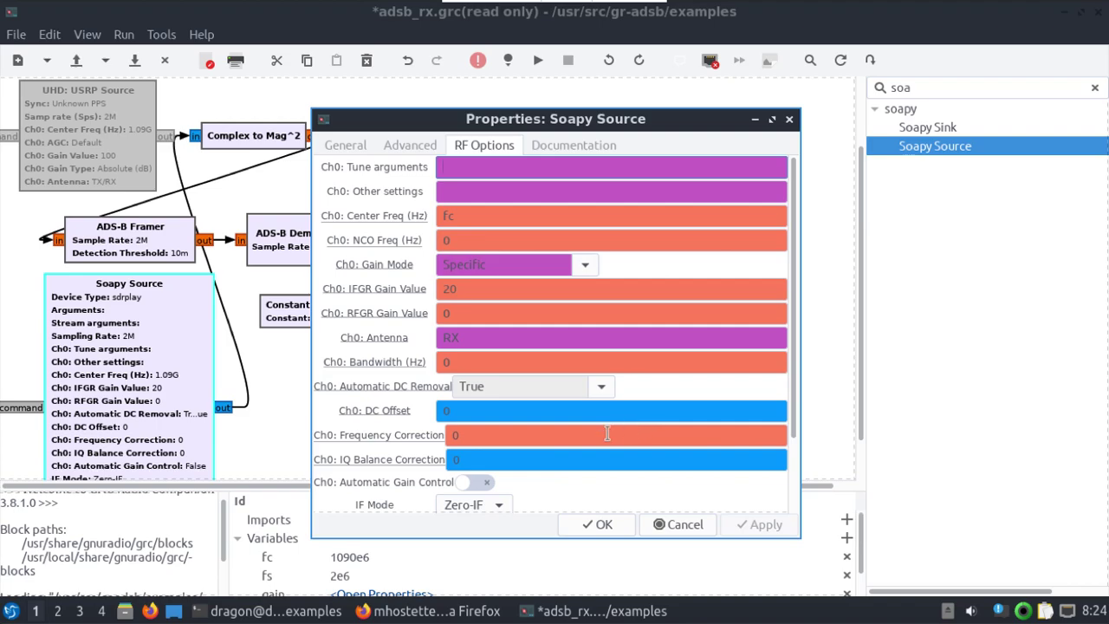
pyautogui.moveTo(798, 390); pyautogui.dragTo(722, 522)
pyautogui.click(598, 524)
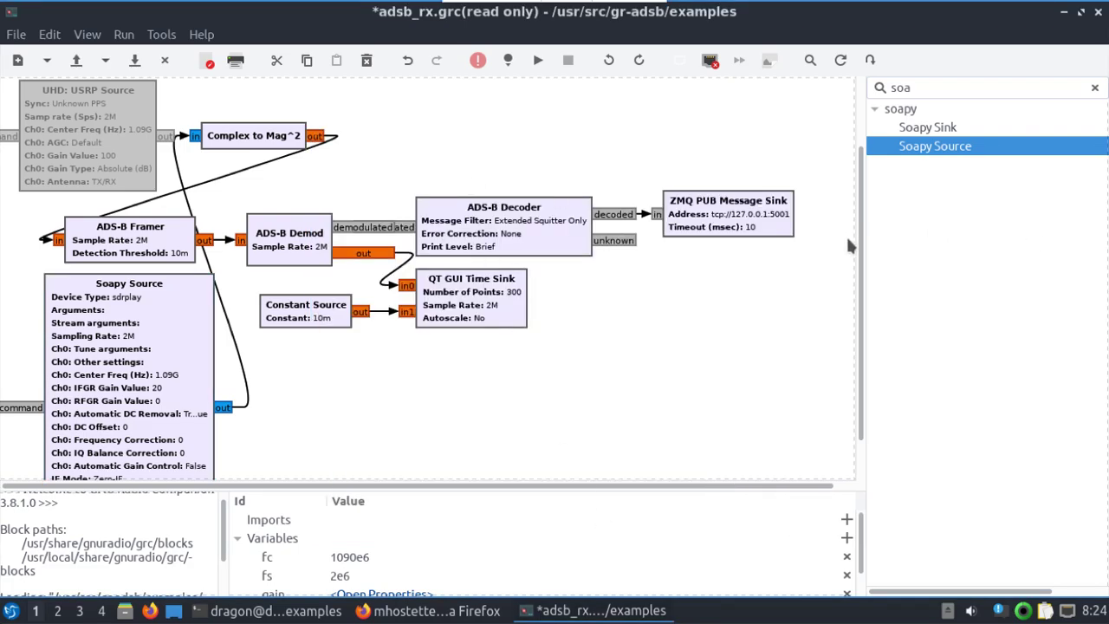
# Change the fs variable's value to 6e6.
pyautogui.moveTo(856, 235); pyautogui.dragTo(849, 126)
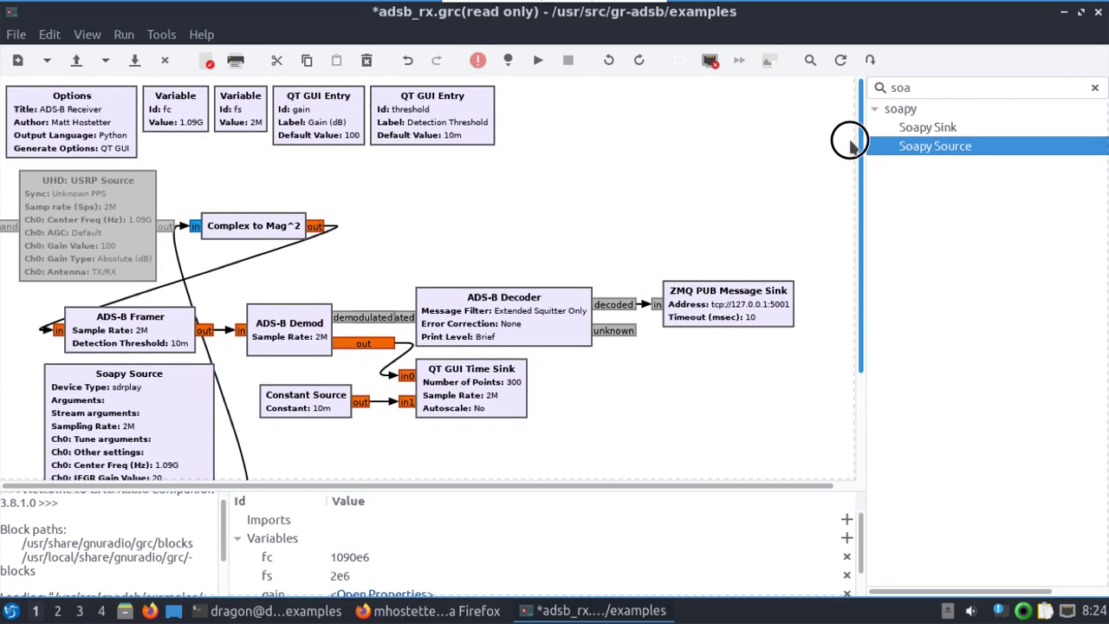
pyautogui.doubleClick(242, 120)
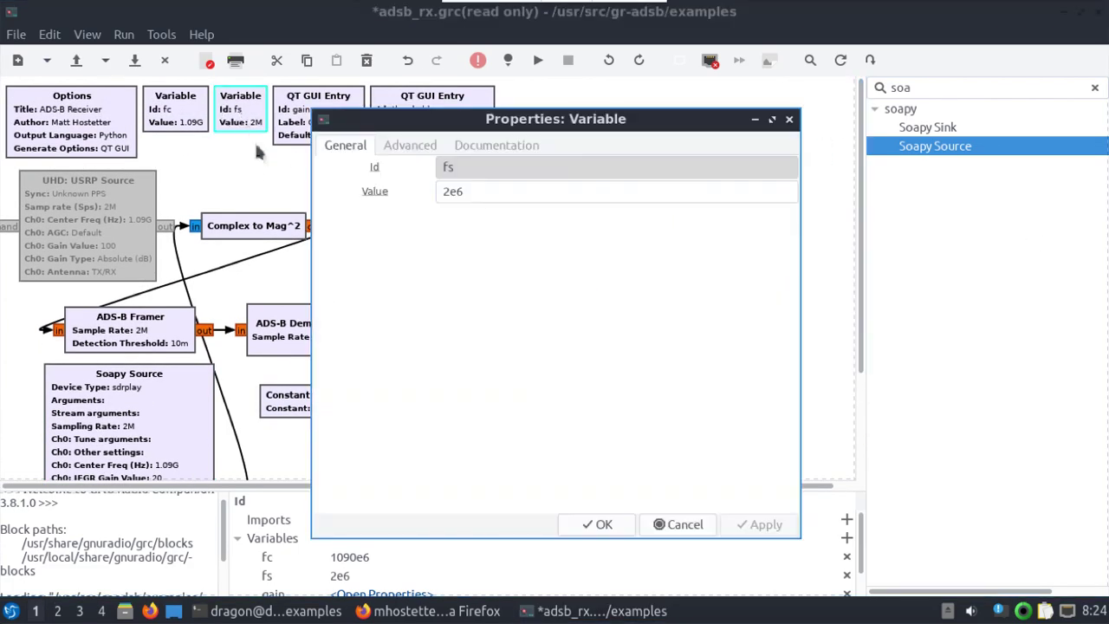
pyautogui.click(443, 192)
pyautogui.write('6')
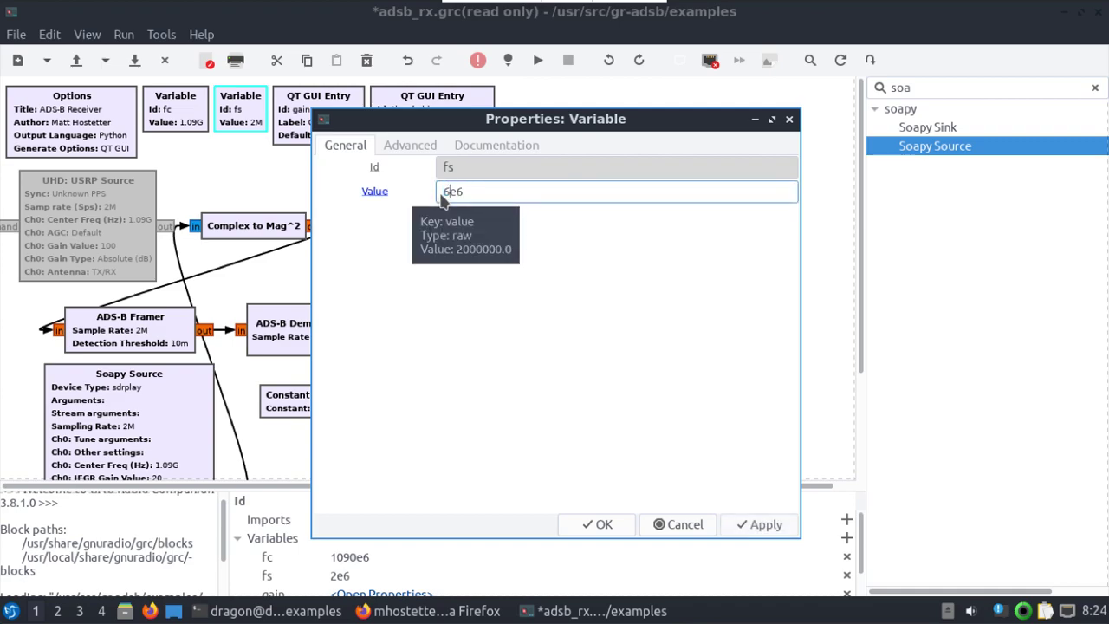
pyautogui.click(759, 525)
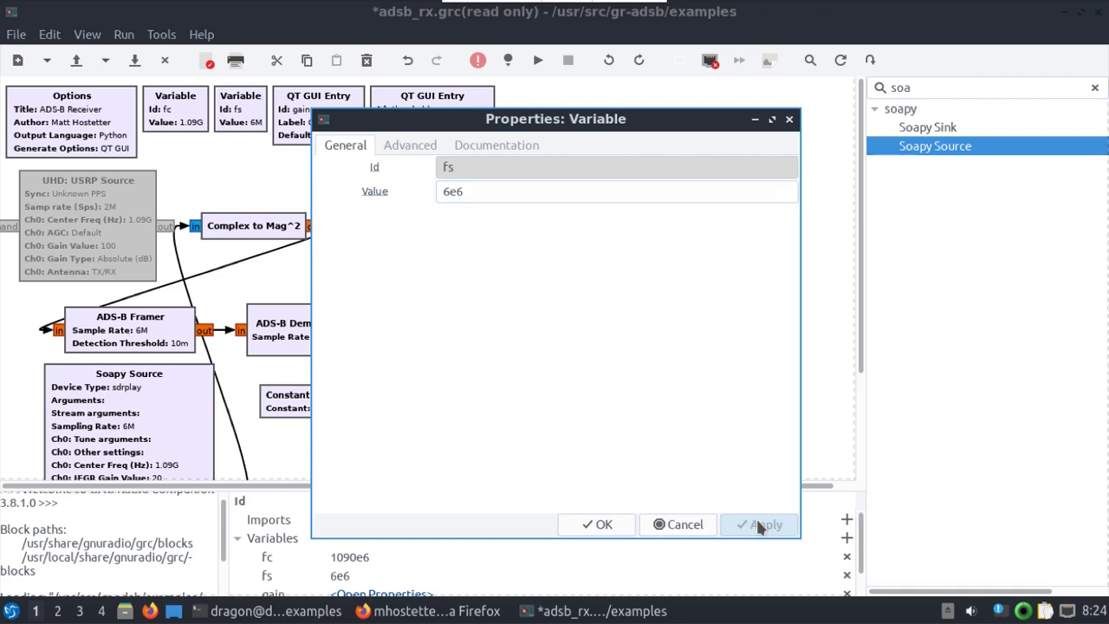
pyautogui.click(599, 524)
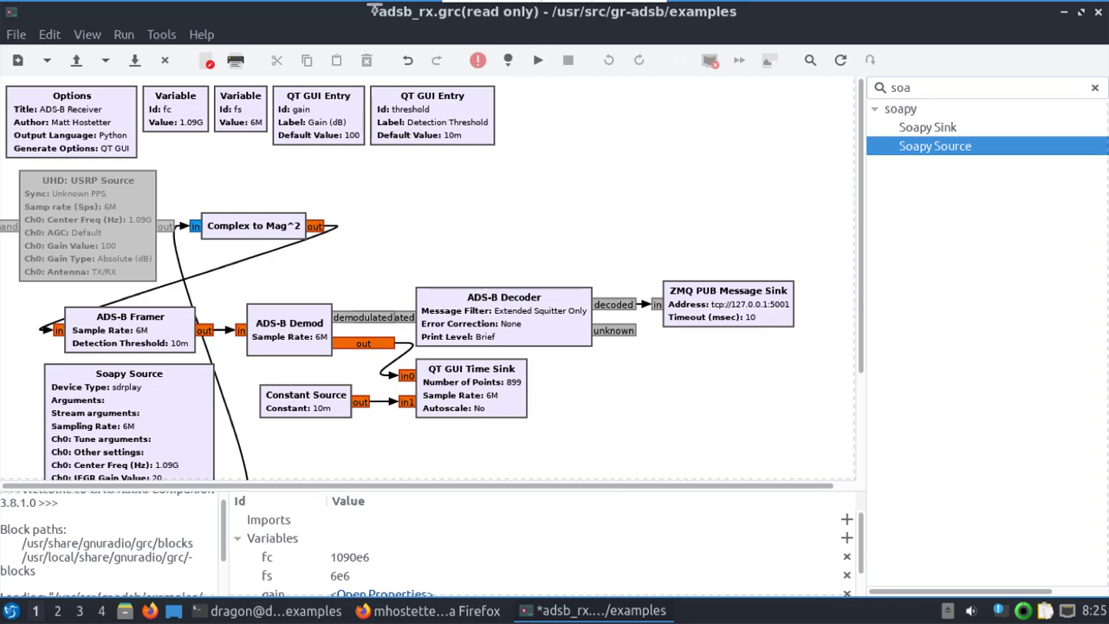
# Run the flowgraph, saving it over adsb_rx.grc on the Desktop.
pyautogui.click(538, 60)
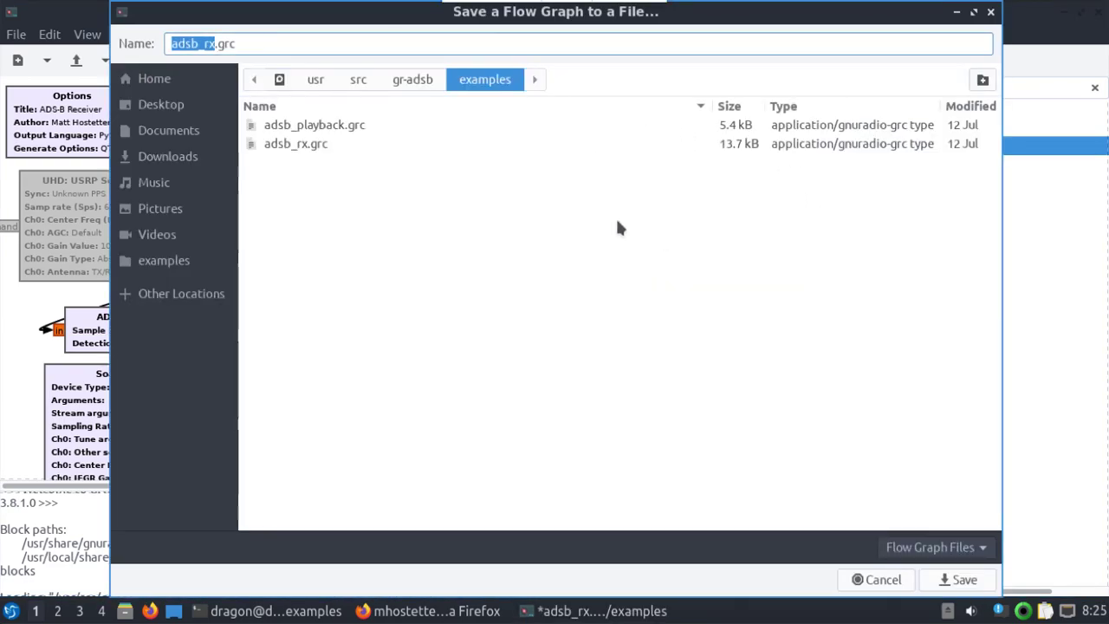
pyautogui.click(147, 105)
pyautogui.click(948, 579)
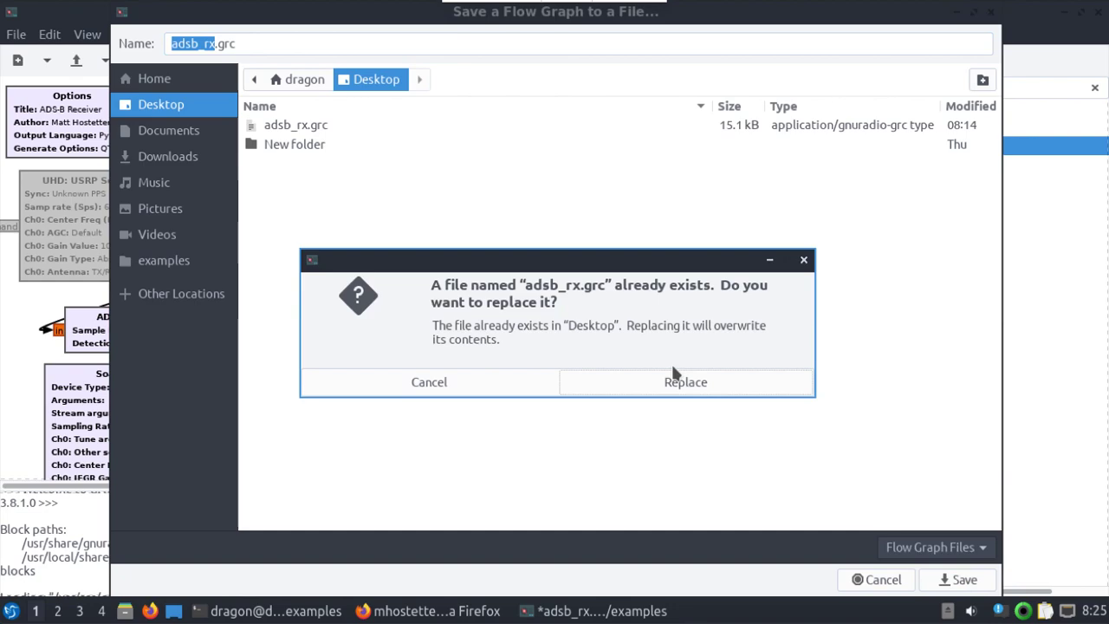
pyautogui.click(718, 382)
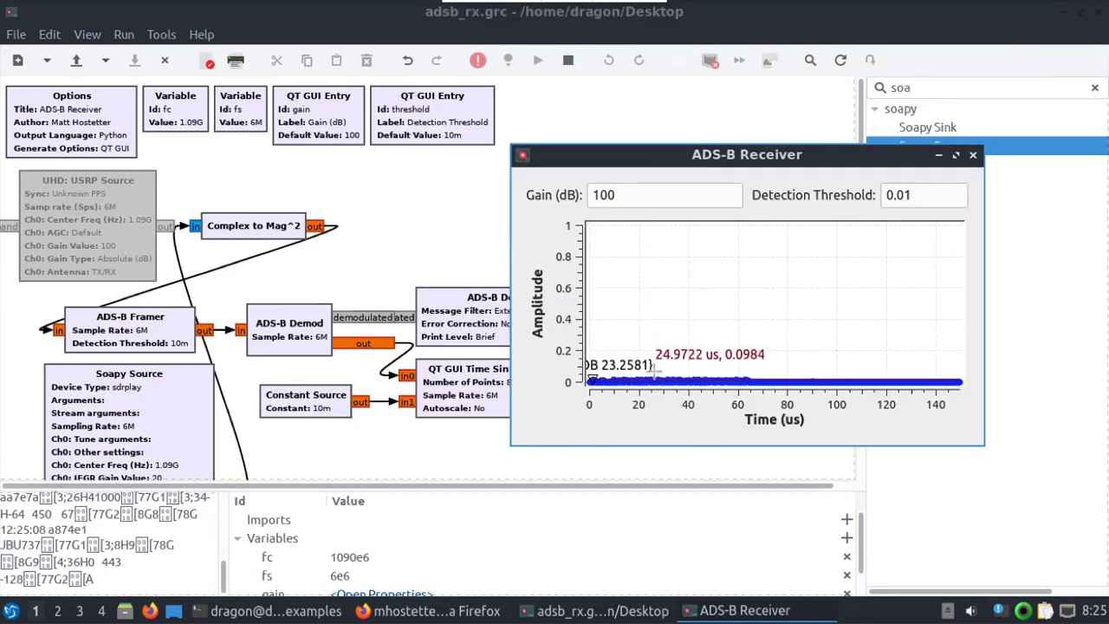
# Place the decoded-aircraft terminal at right and the ADS-B Receiver plot centre-left.
pyautogui.click(290, 608)
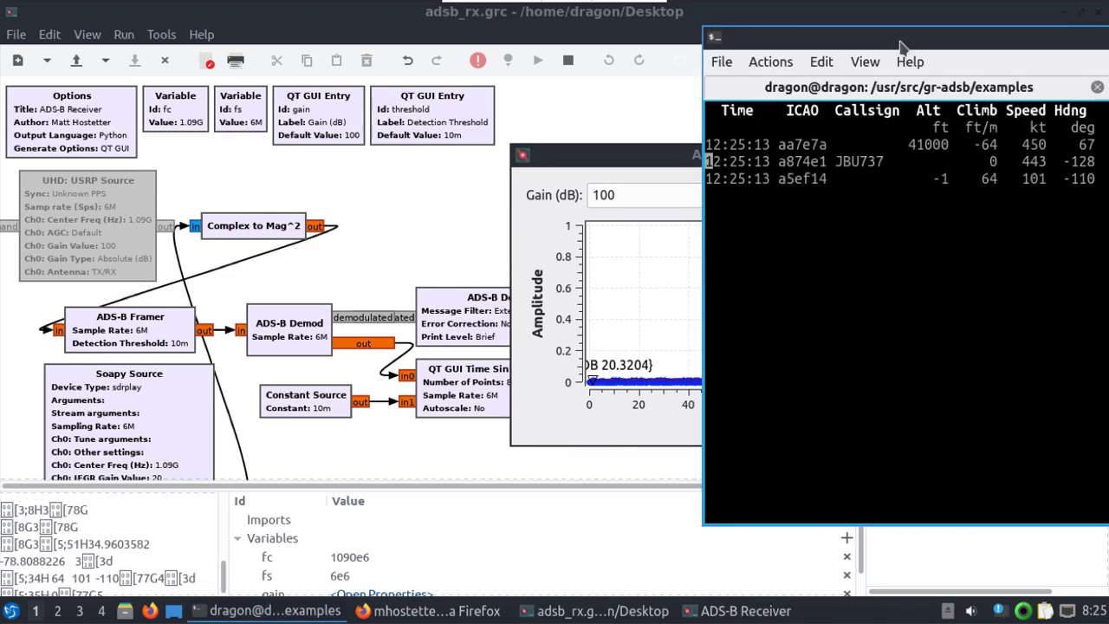
pyautogui.moveTo(895, 14); pyautogui.dragTo(861, 42)
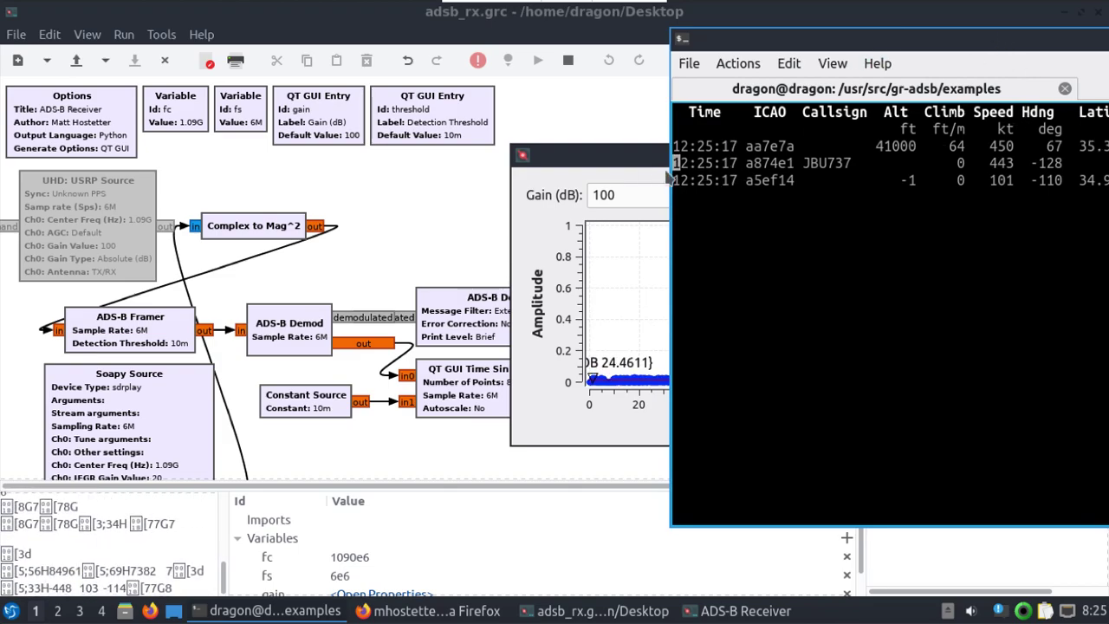
pyautogui.moveTo(629, 163); pyautogui.dragTo(311, 115)
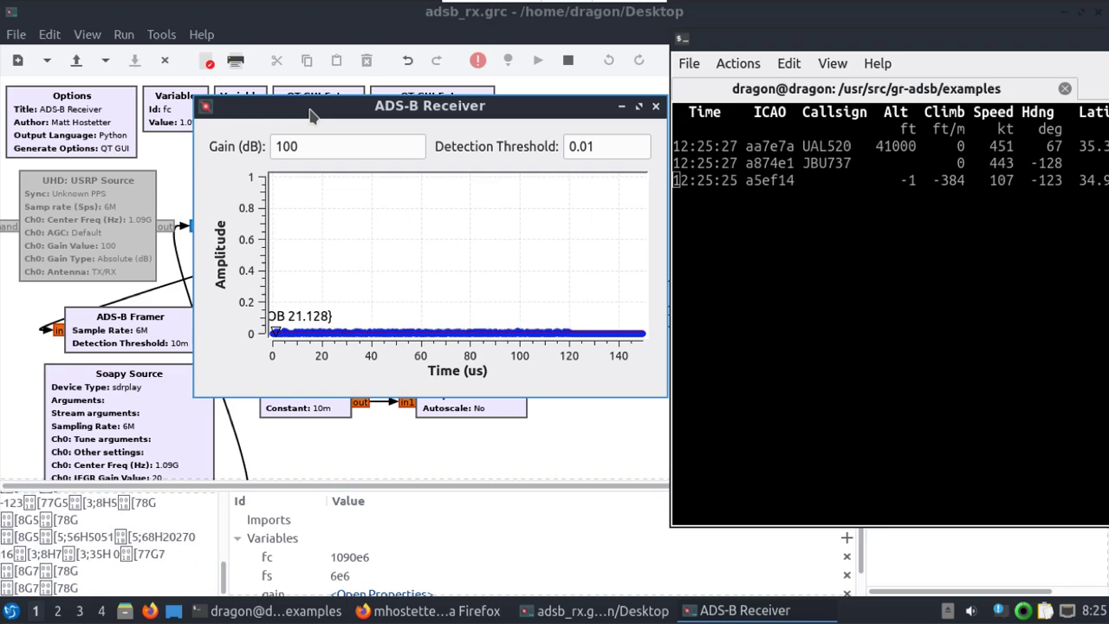
# Open a new QTerminal, change into /usr/src/gr-adsb/web and list its contents.
pyautogui.click(11, 611)
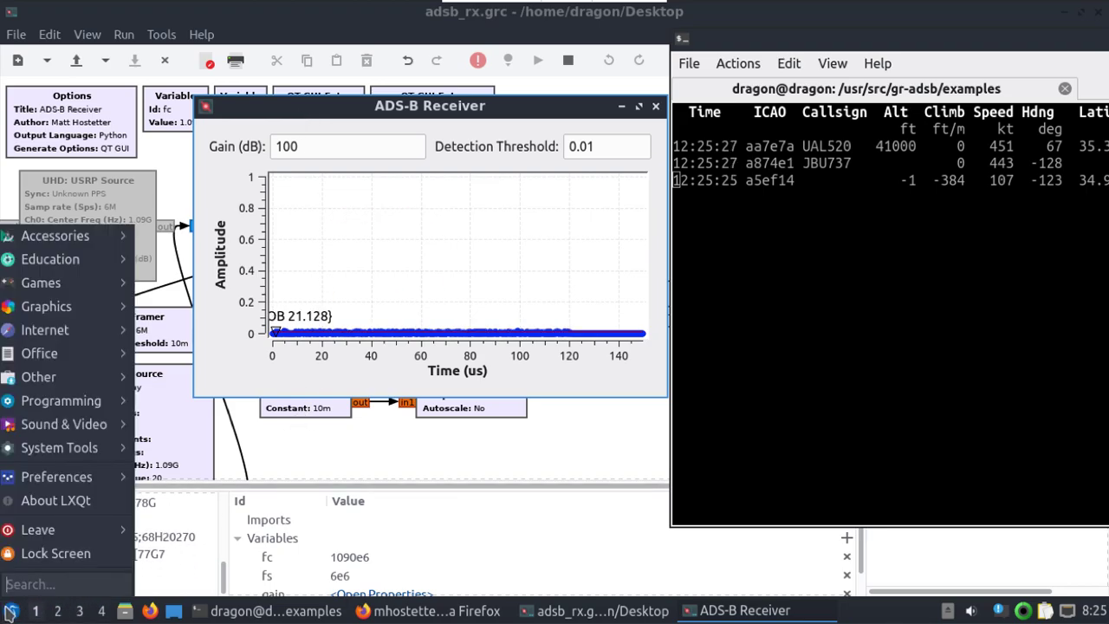
pyautogui.moveTo(60, 476)
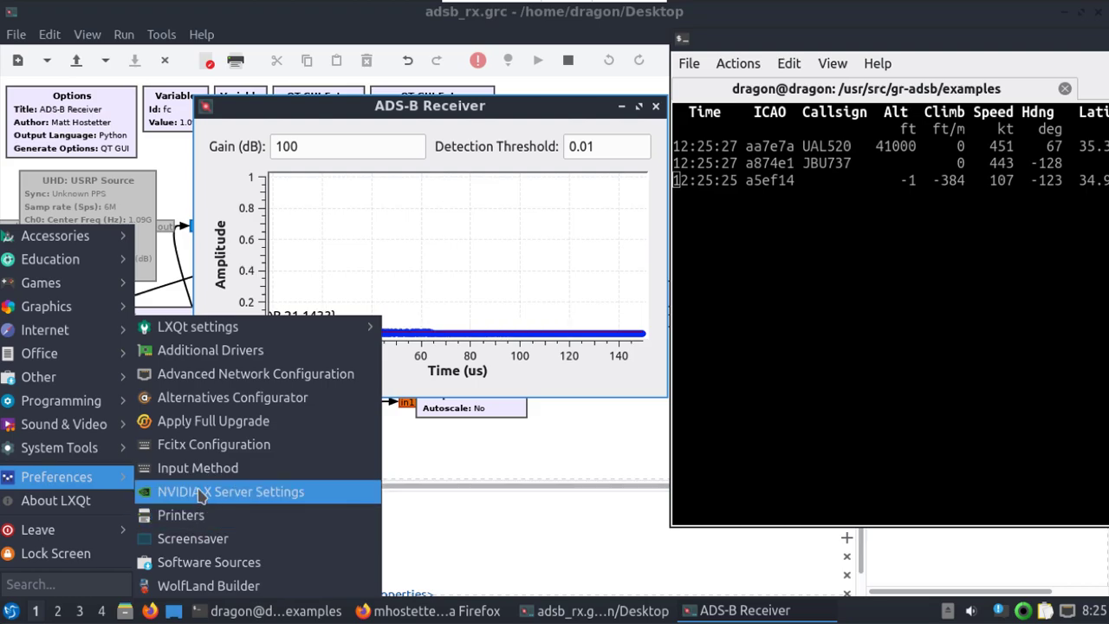
pyautogui.moveTo(81, 447)
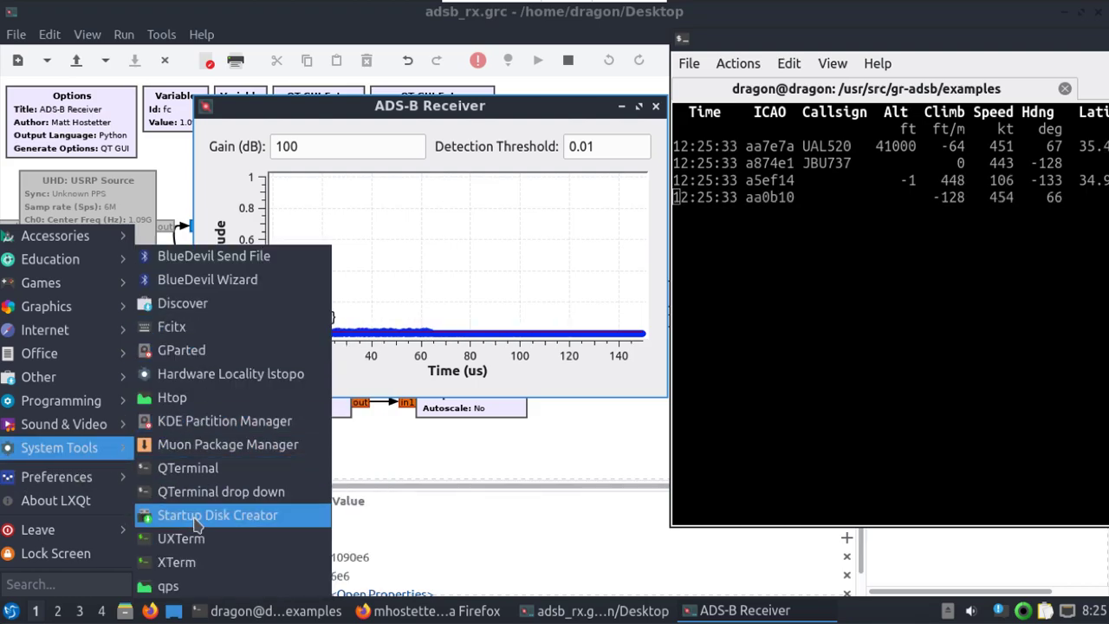
pyautogui.click(191, 468)
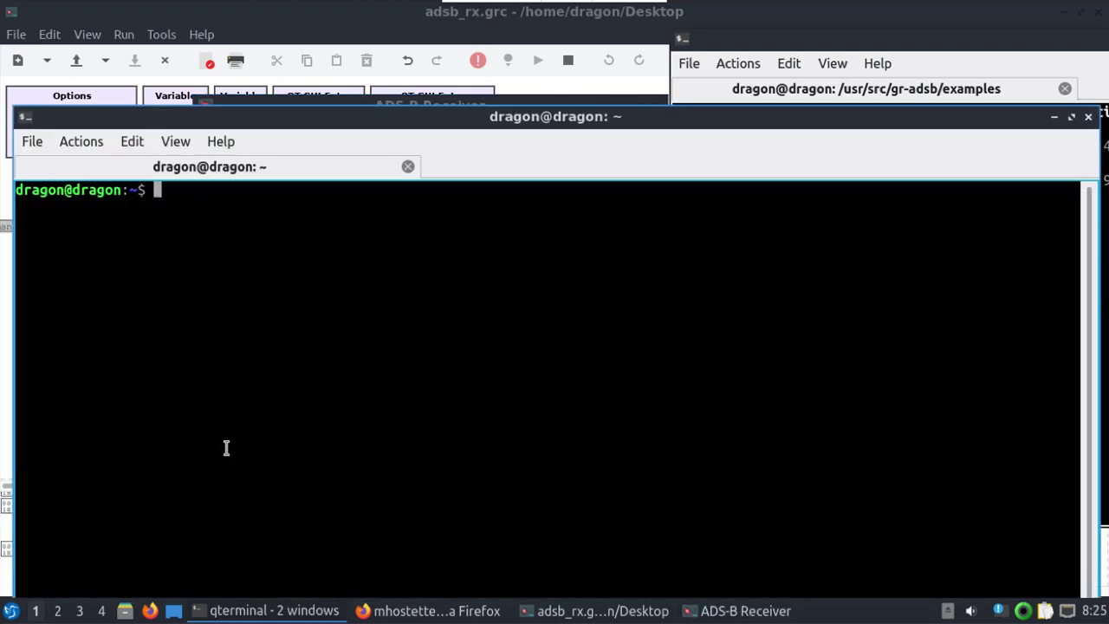
pyautogui.write('cd /usr/src/')
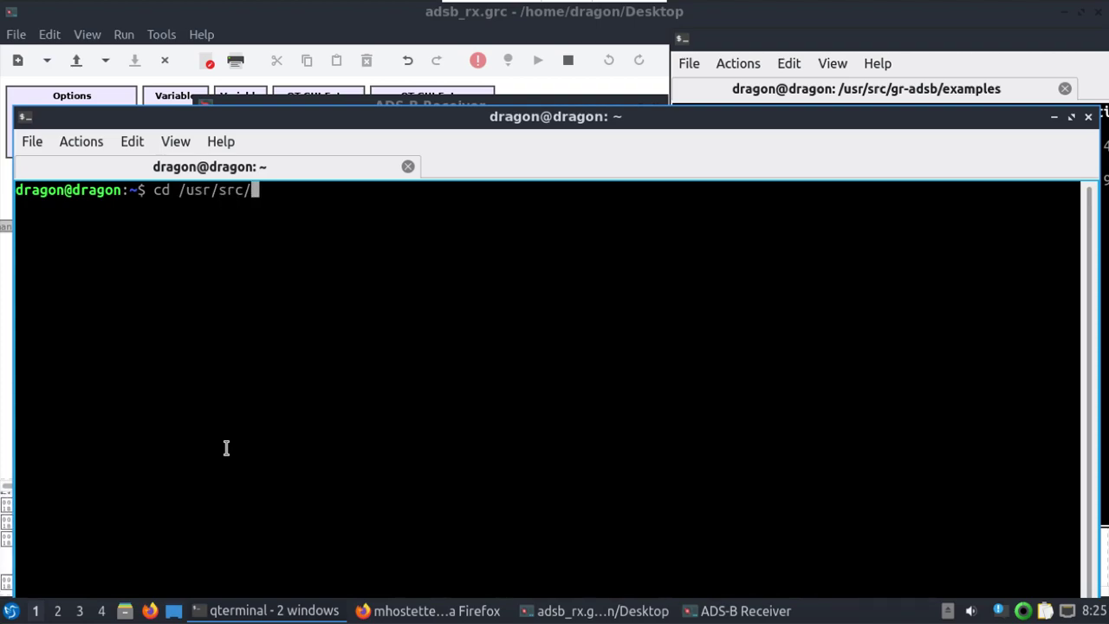
pyautogui.write('gr-a')
pyautogui.press('Tab')
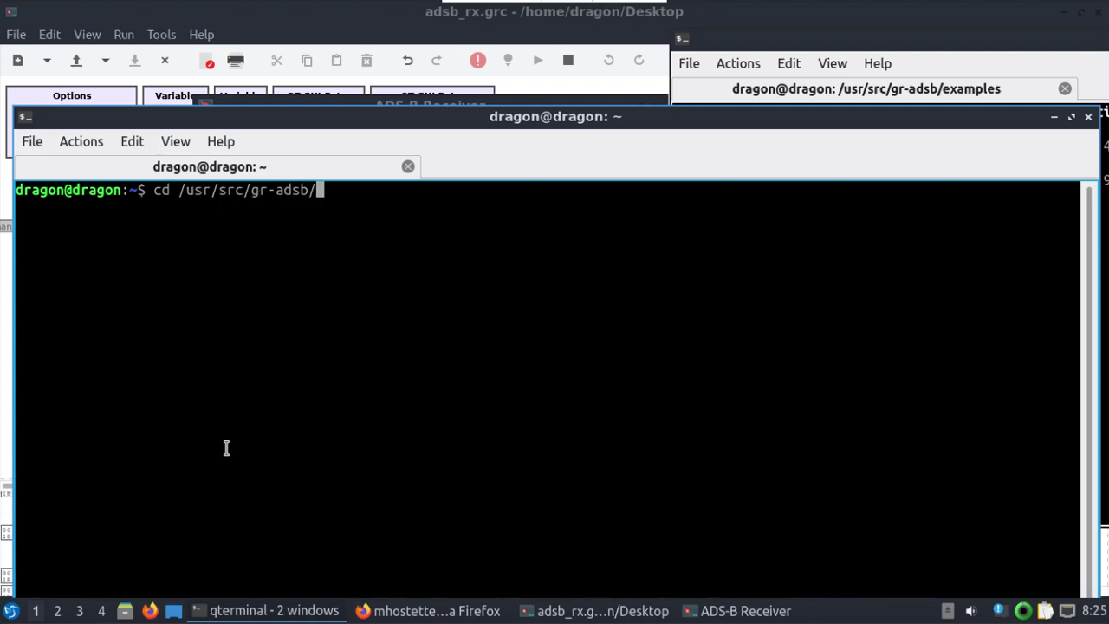
pyautogui.write('we')
pyautogui.press('Tab')
pyautogui.press('Return')
pyautogui.write('ls')
pyautogui.press('Return')
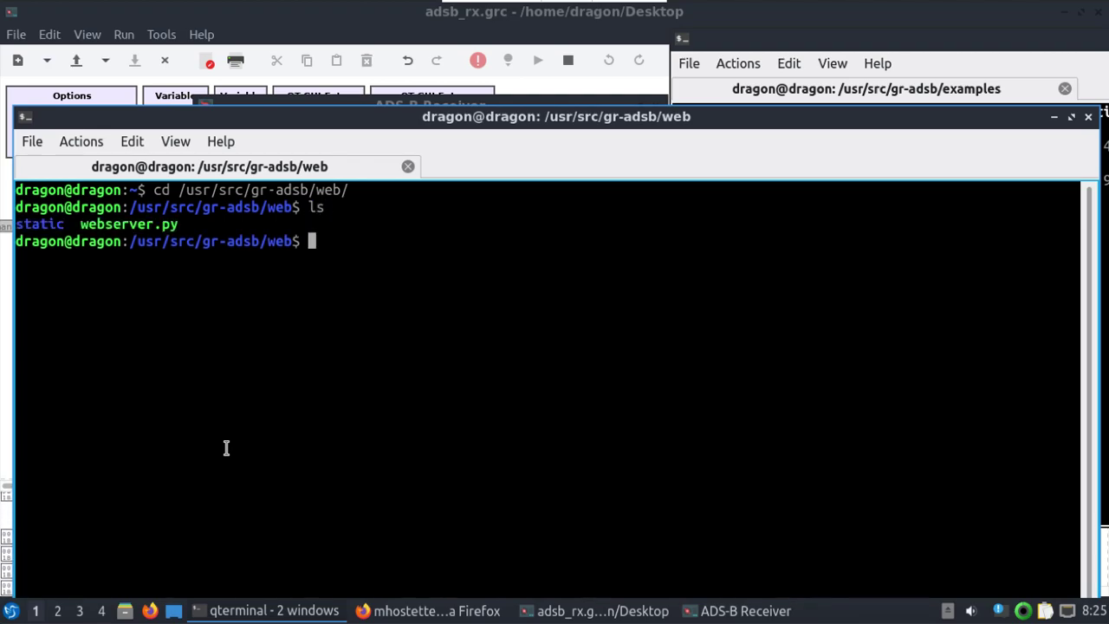
# Type a sudo pip install for gevent_websocket, gevent, flask and flask_socketio, then cancel it.
pyautogui.write('sudo')
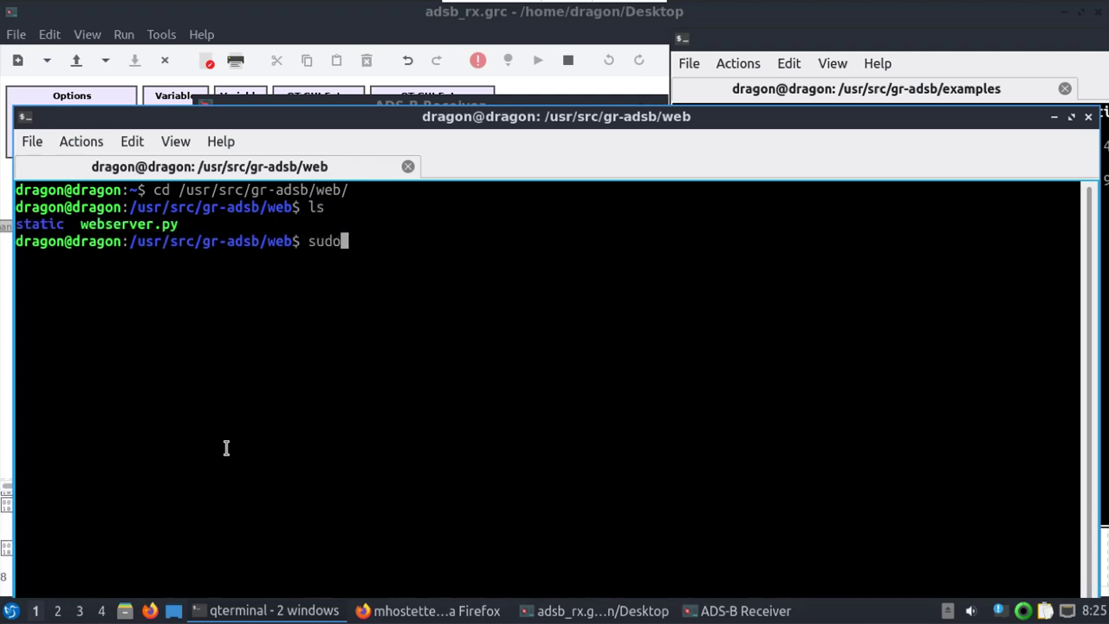
pyautogui.press('BackSpace')
pyautogui.press('BackSpace')
pyautogui.press('BackSpace')
pyautogui.press('BackSpace')
pyautogui.press('BackSpace')
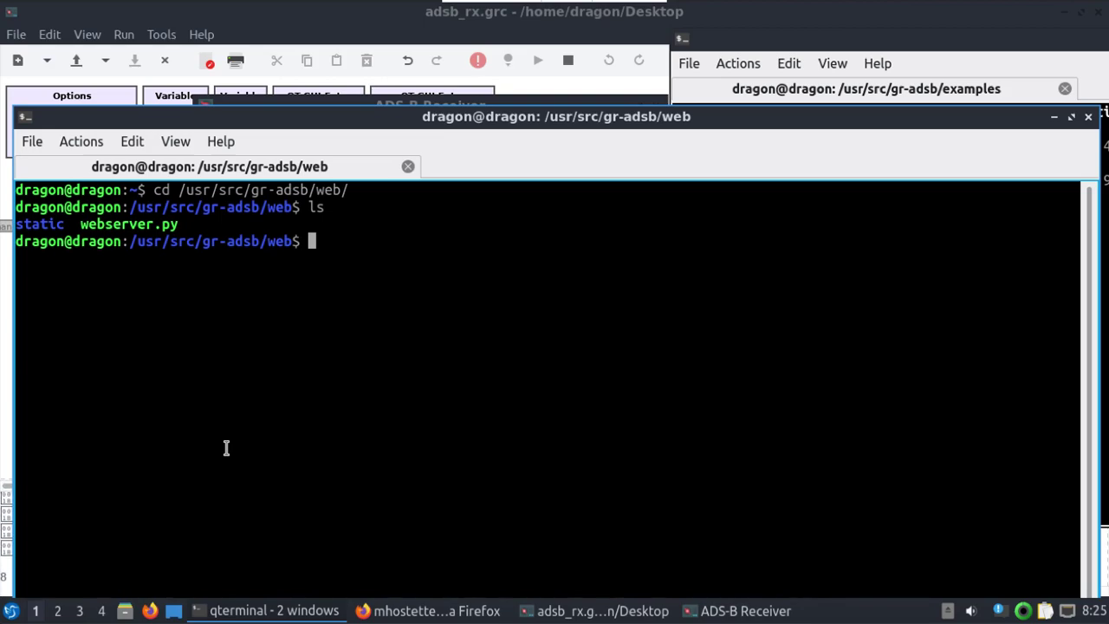
pyautogui.write('sudo')
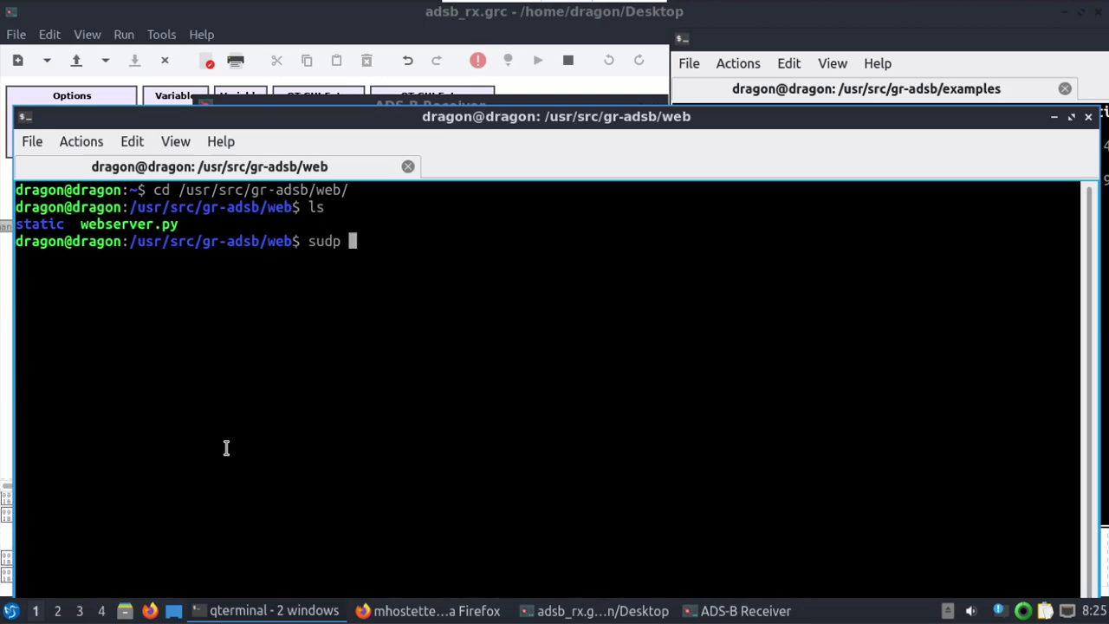
pyautogui.press('BackSpace')
pyautogui.press('BackSpace')
pyautogui.press('BackSpace')
pyautogui.press('BackSpace')
pyautogui.press('BackSpace')
pyautogui.write('sudo pip ')
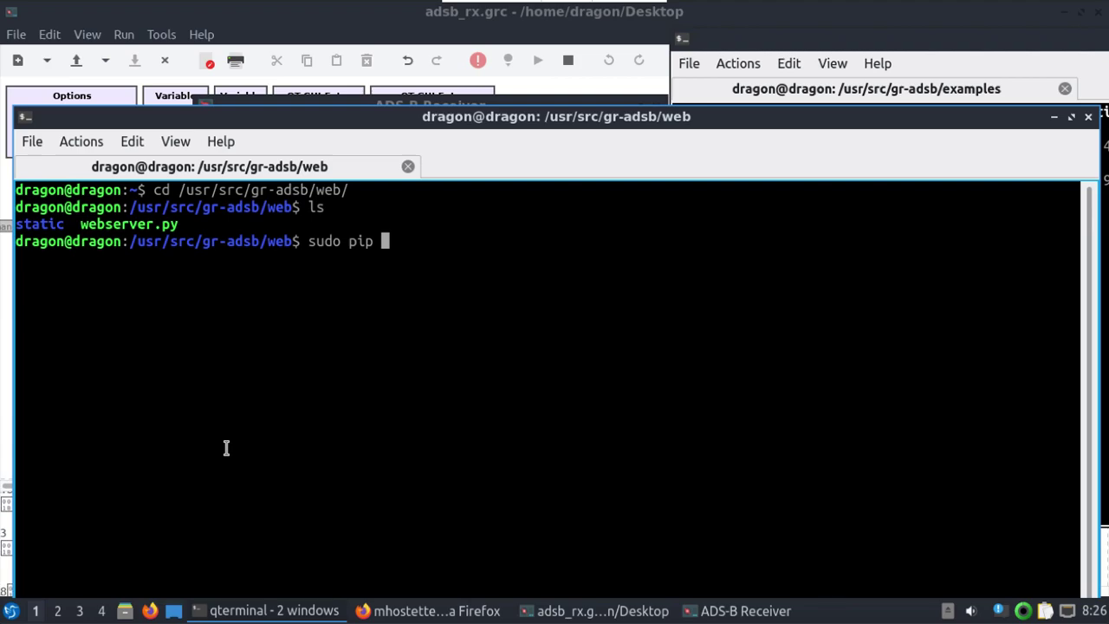
pyautogui.write('gevent')
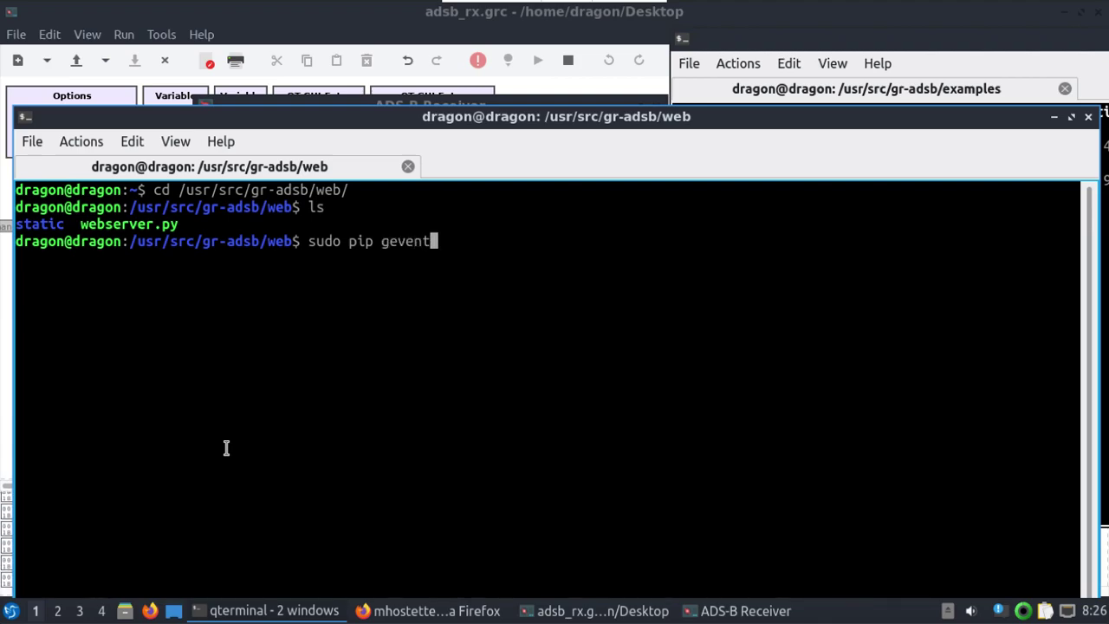
pyautogui.write('_websock')
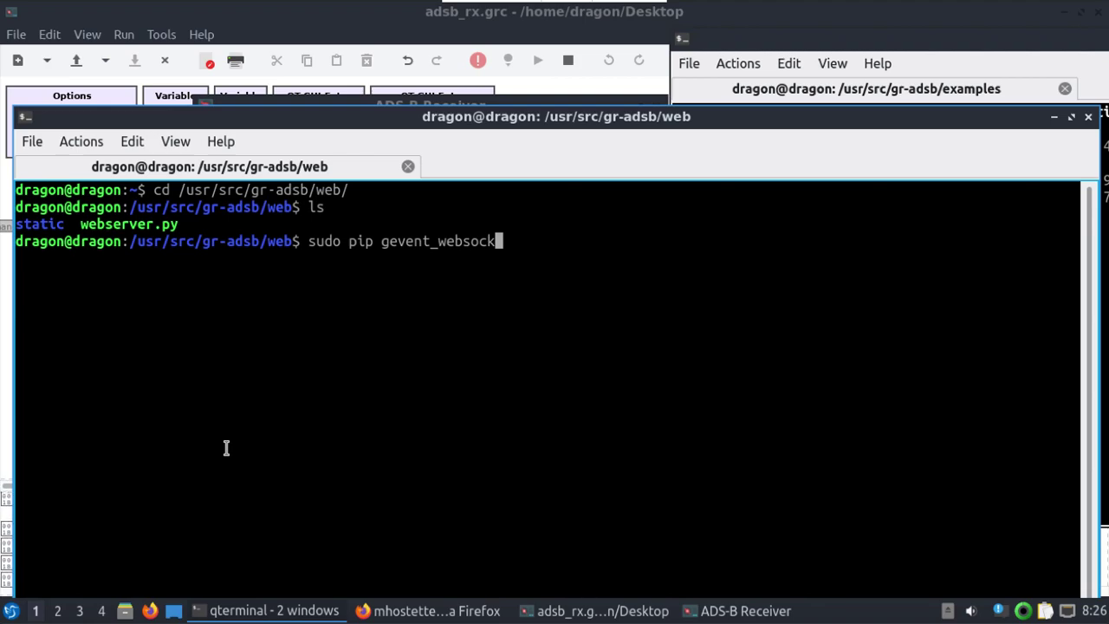
pyautogui.write('et ')
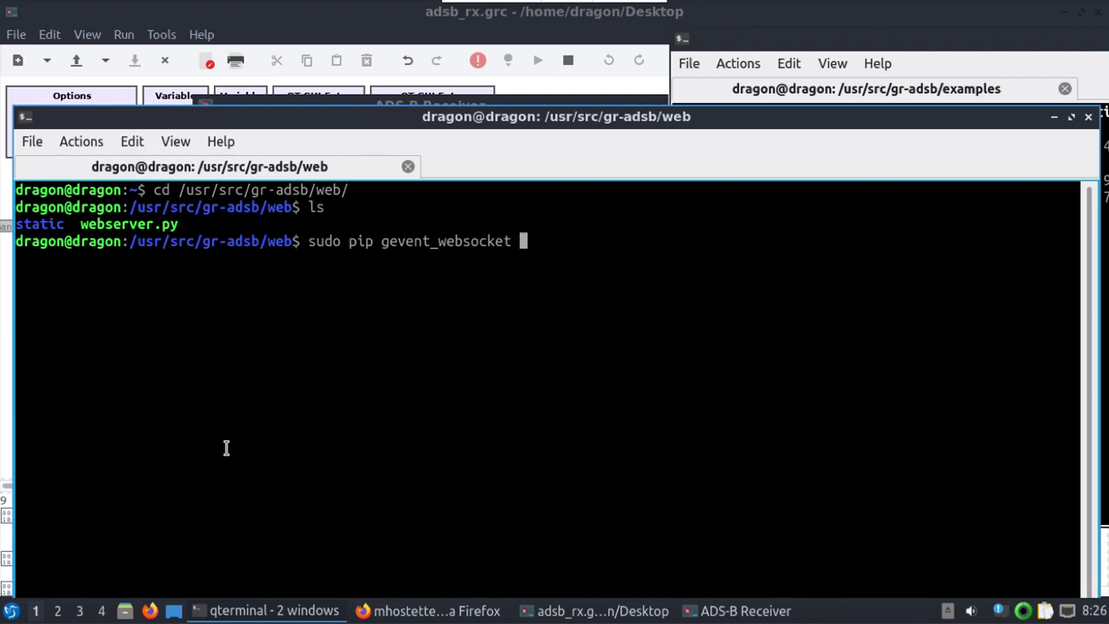
pyautogui.write('gevent f')
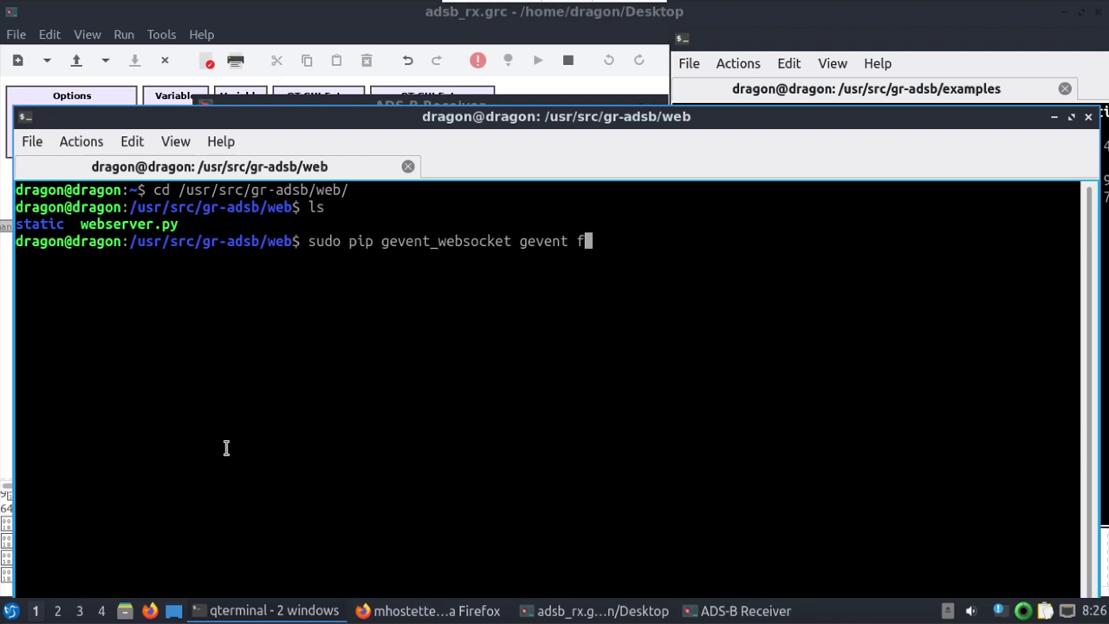
pyautogui.write('lask ')
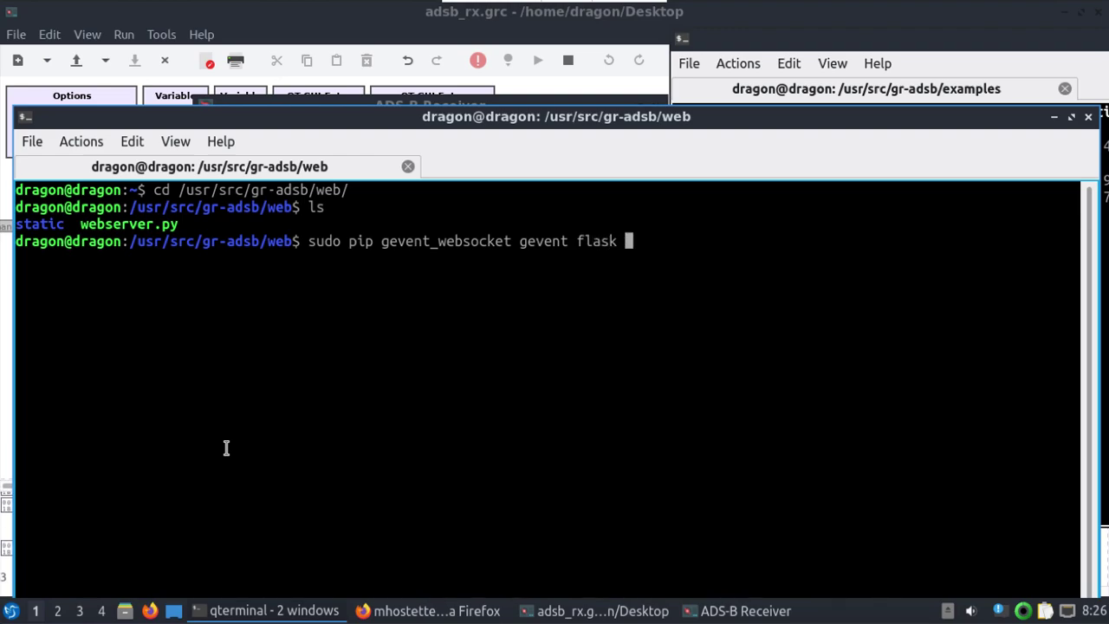
pyautogui.write('flask')
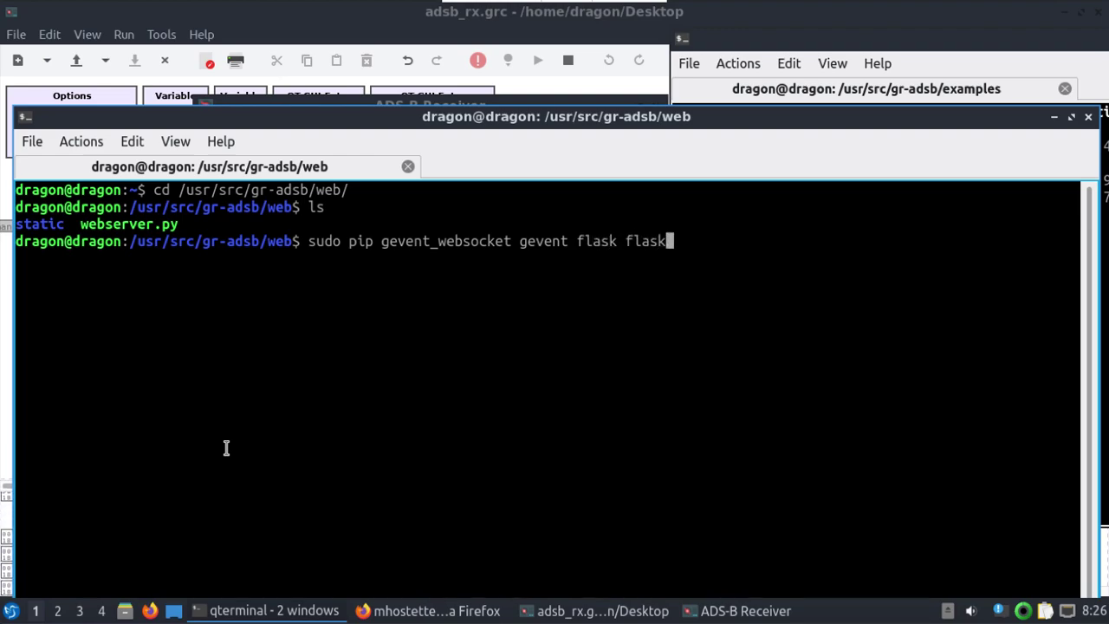
pyautogui.write('_socket')
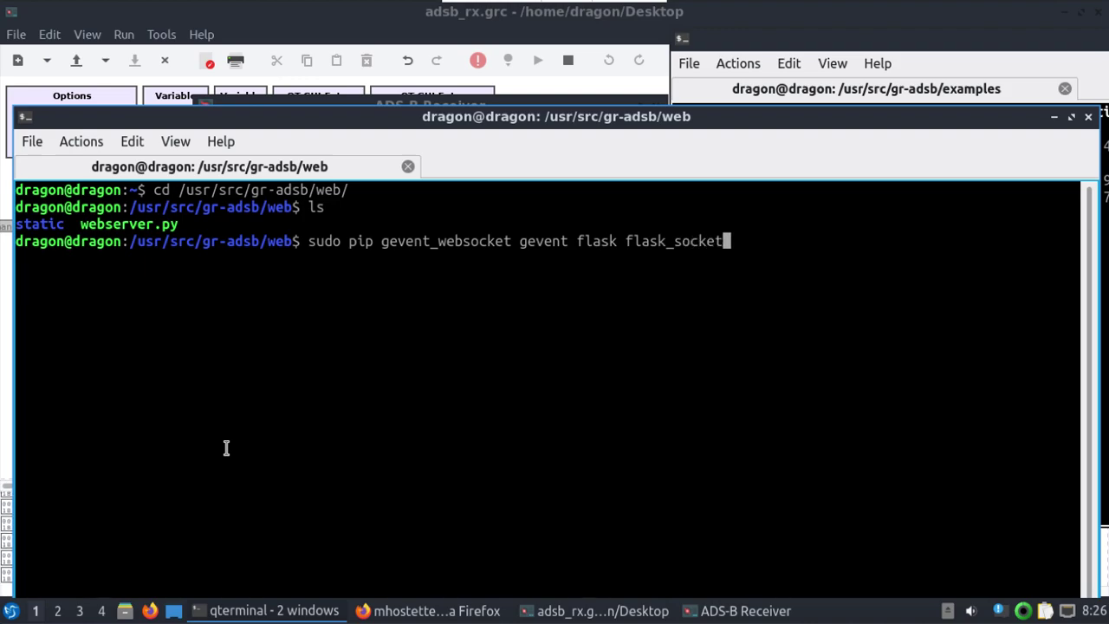
pyautogui.write('io')
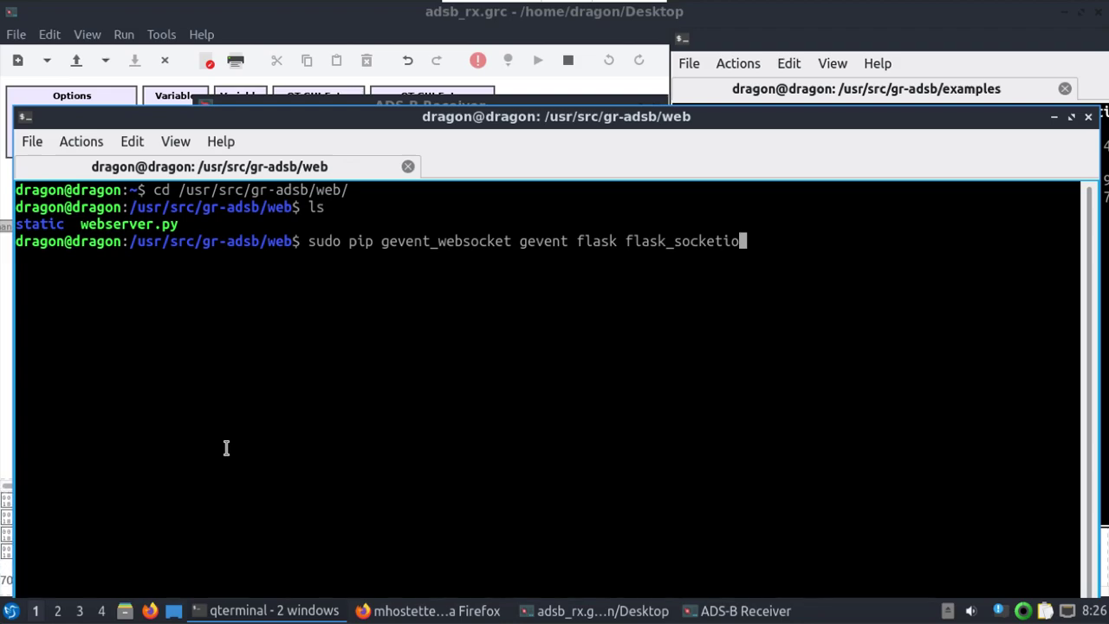
pyautogui.hotkey('ctrl', 'c')
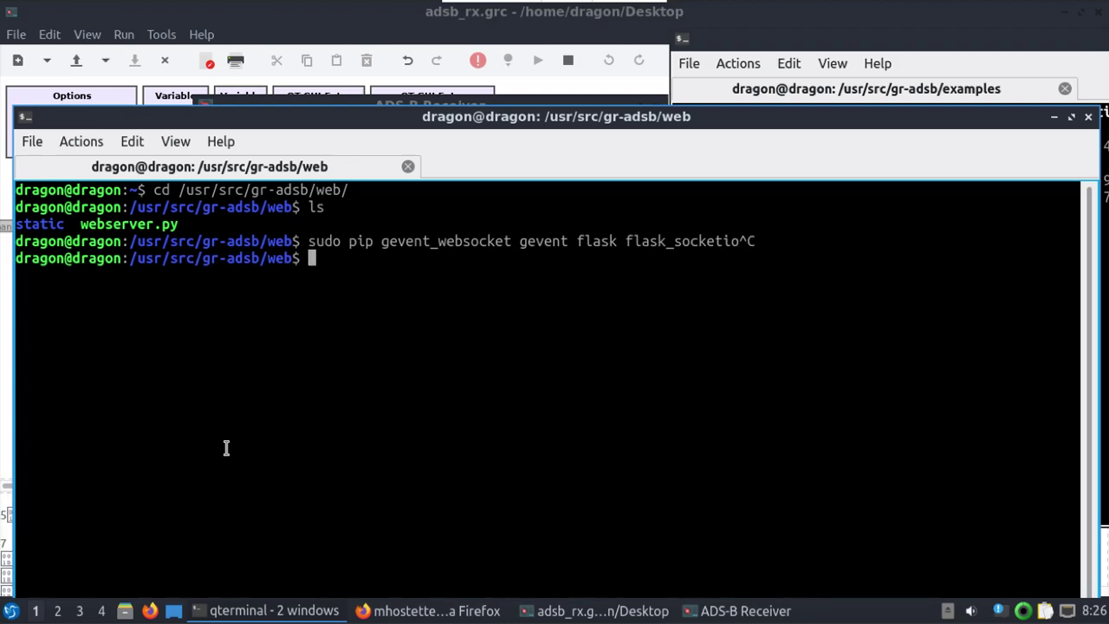
# Run ./webserver.py from the web folder.
pyautogui.write('python')
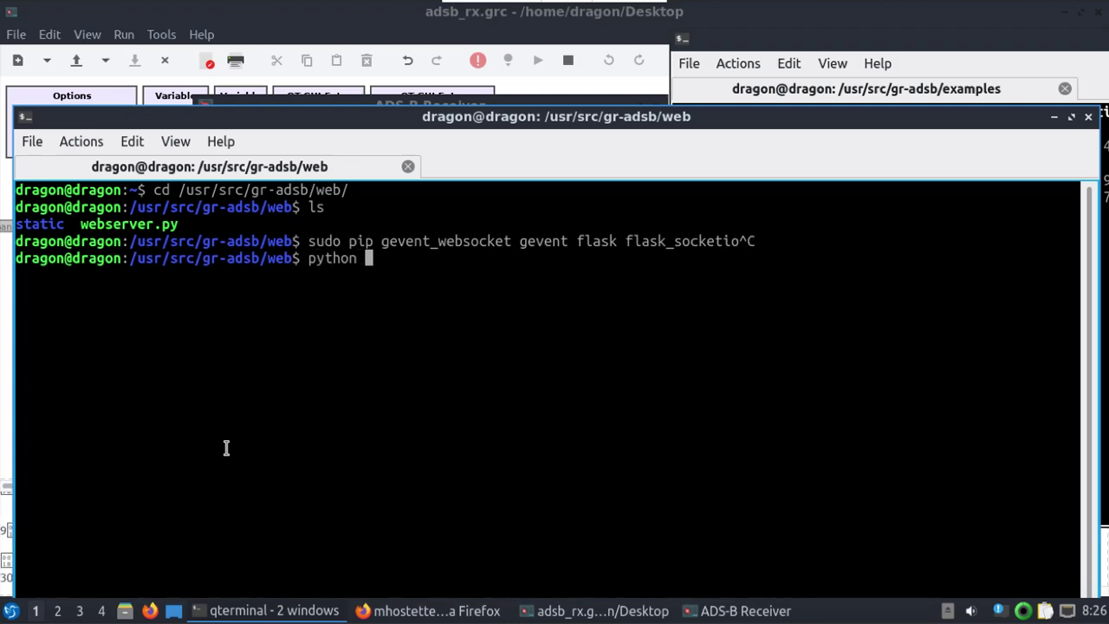
pyautogui.press('BackSpace')
pyautogui.press('BackSpace')
pyautogui.press('BackSpace')
pyautogui.press('BackSpace')
pyautogui.press('BackSpace')
pyautogui.press('BackSpace')
pyautogui.write('./webserver.py')
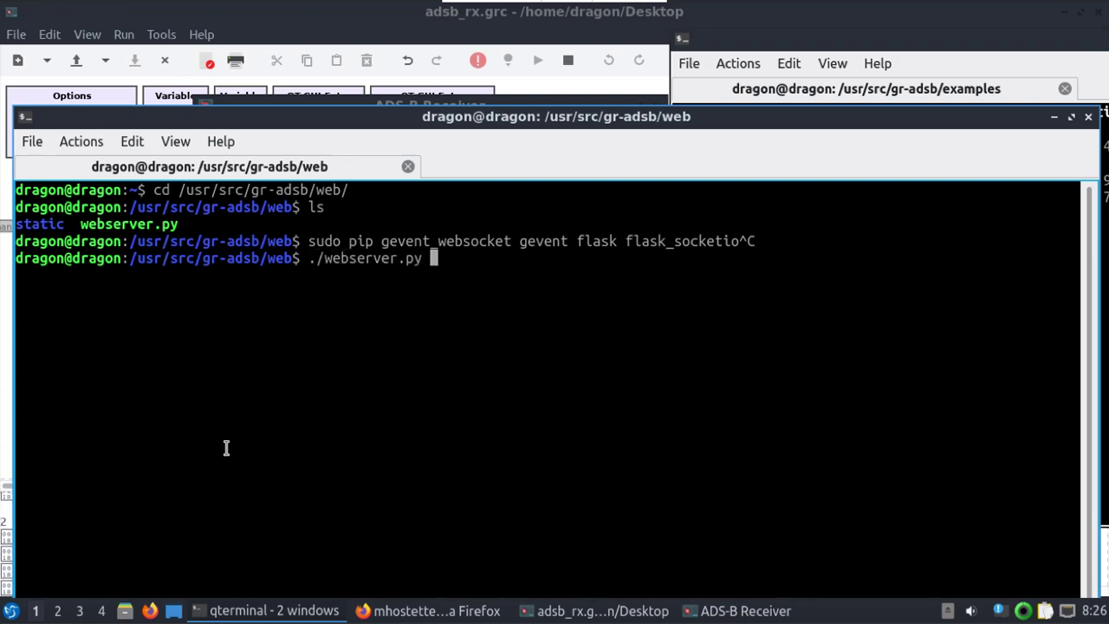
pyautogui.press('Return')
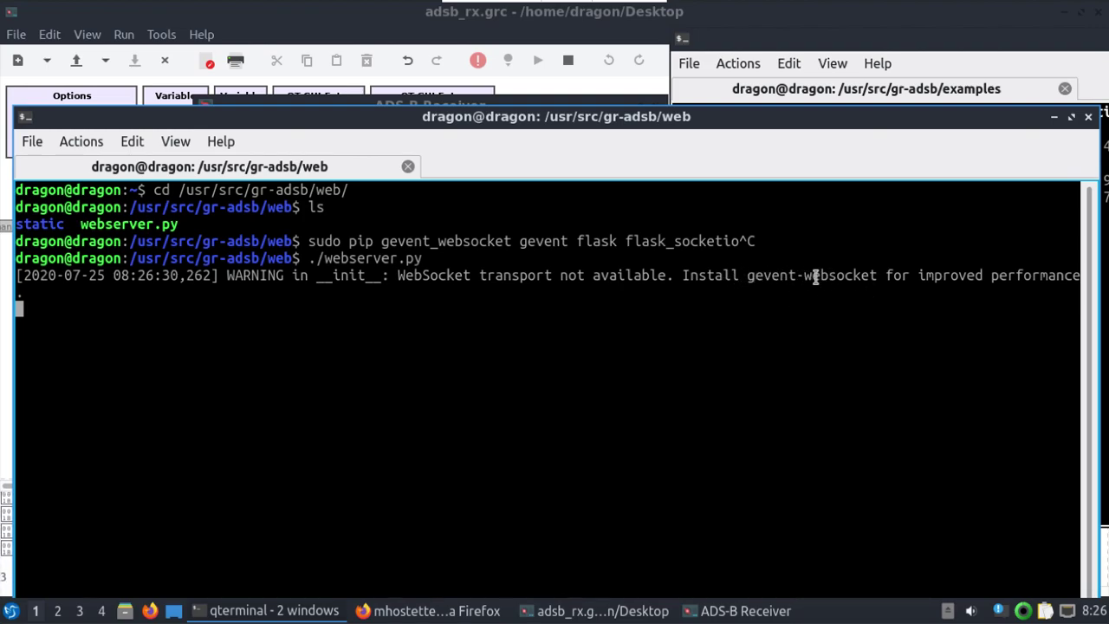
# Load the gr-adsb map at 127.0.0.1:5000 in a new tab and allow location access.
pyautogui.click(426, 610)
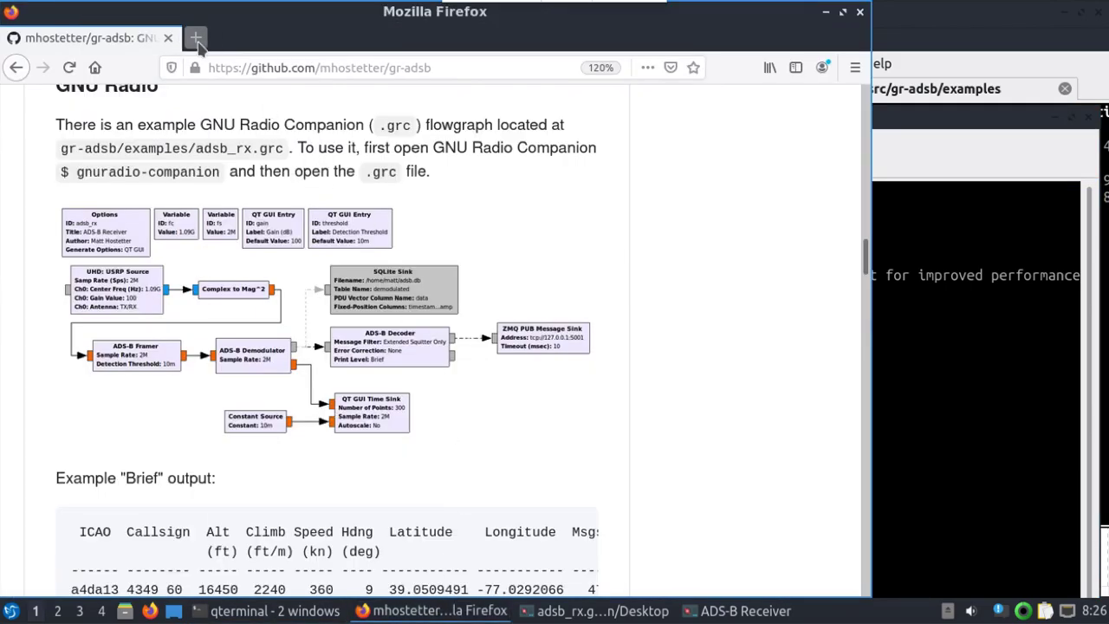
pyautogui.click(196, 39)
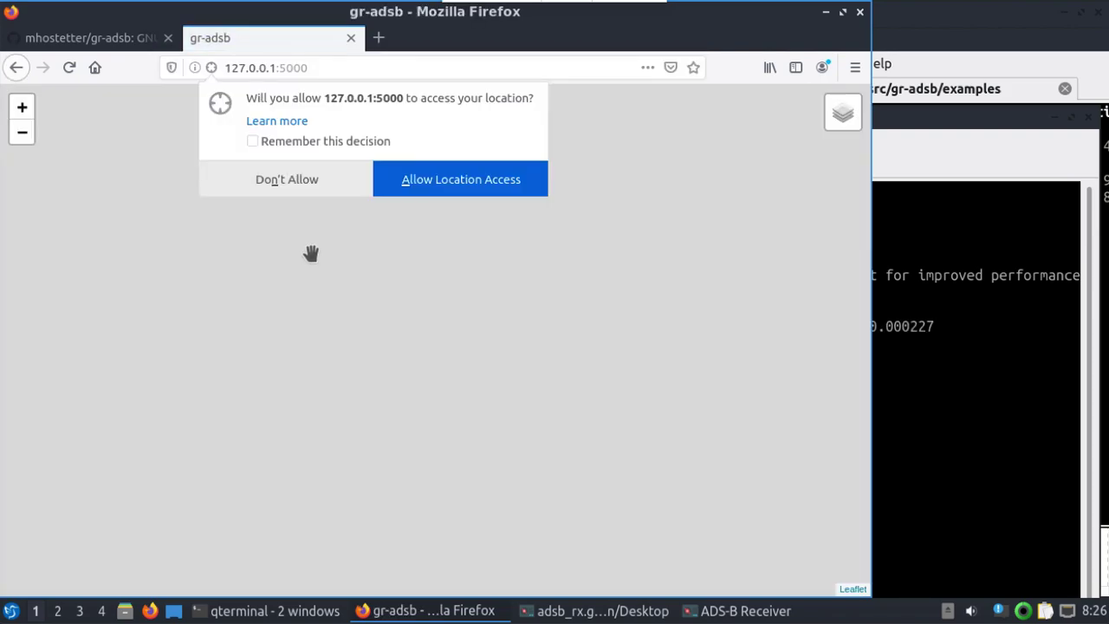
pyautogui.click(477, 193)
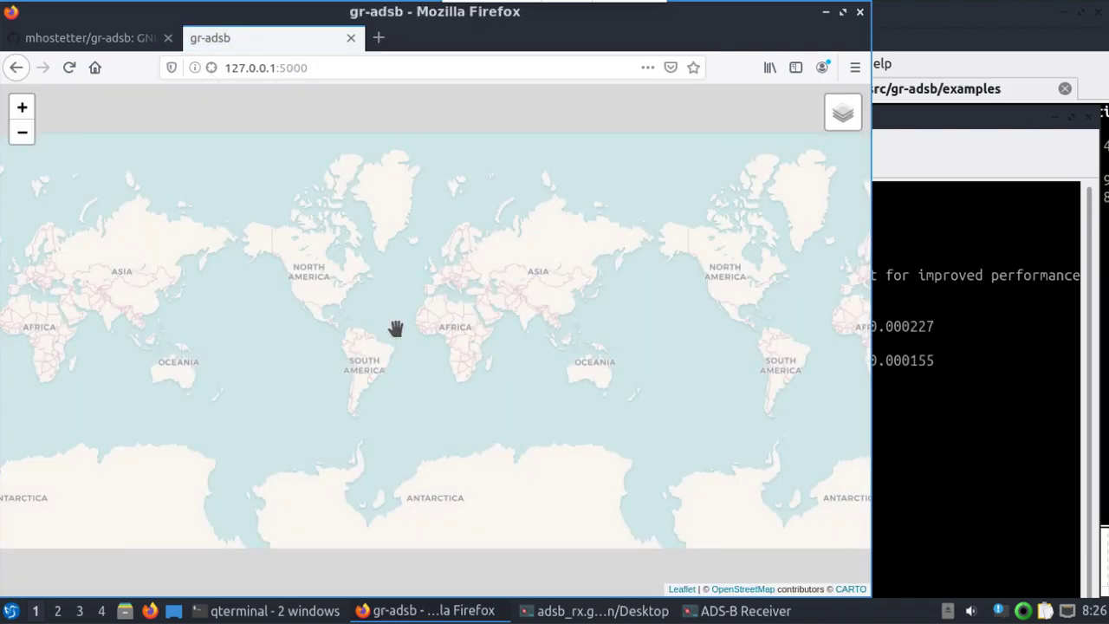
# Zoom and pan the map to the southeastern US, then close the Firefox window.
pyautogui.click(22, 108)
pyautogui.click(22, 108)
pyautogui.moveTo(102, 197); pyautogui.dragTo(413, 323)
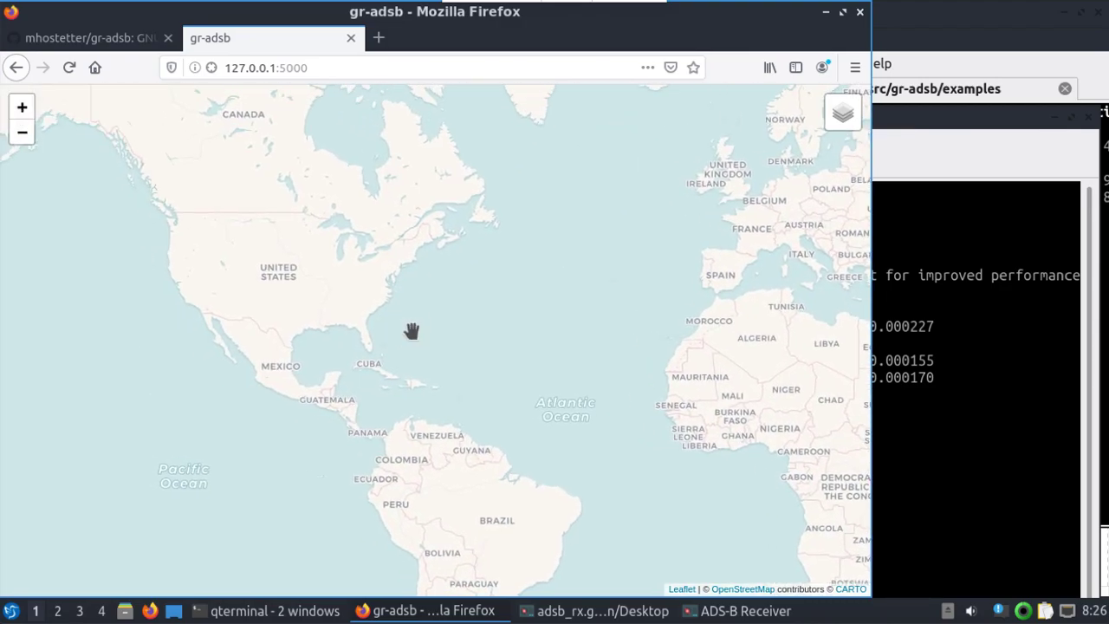
pyautogui.click(22, 108)
pyautogui.doubleClick(384, 341)
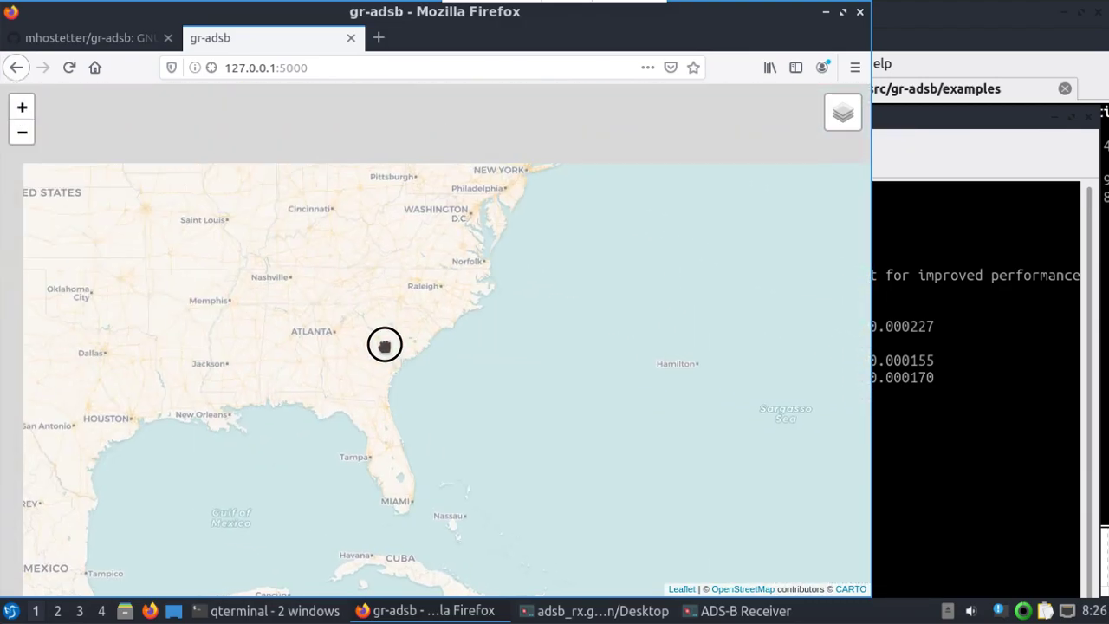
pyautogui.click(21, 108)
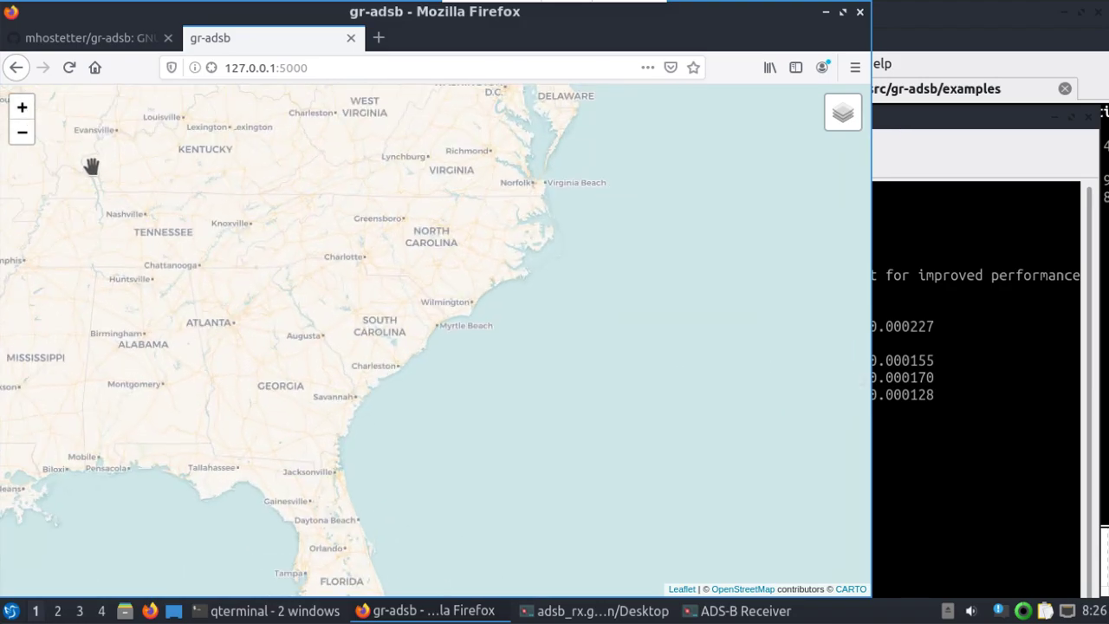
pyautogui.click(860, 13)
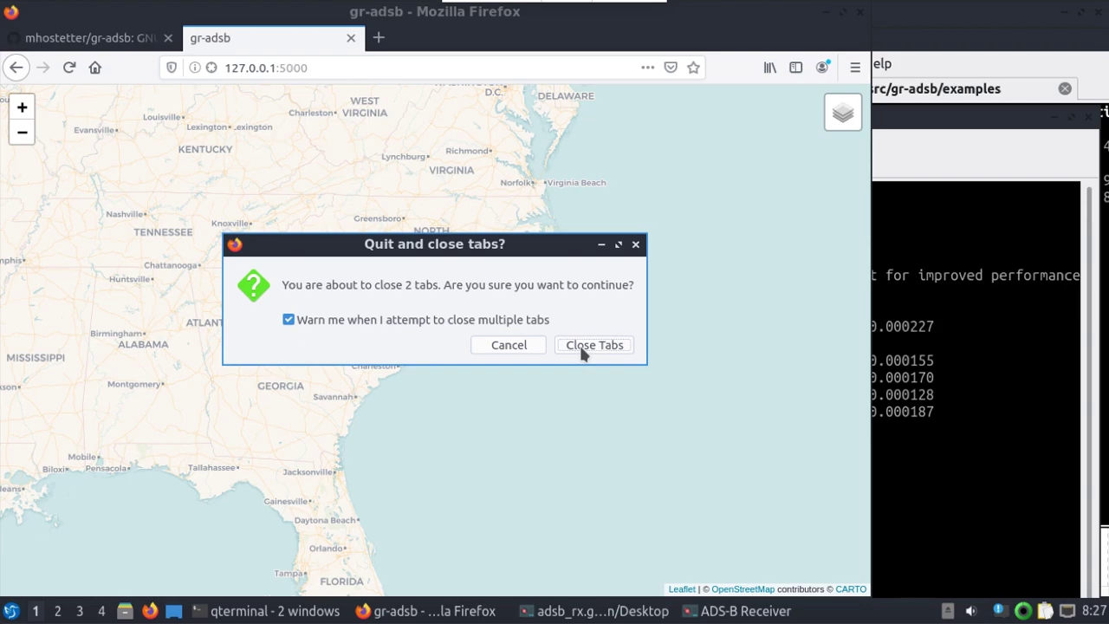
# Cancel quitting Firefox and scroll the gr-adsb GitHub README to its Webserver section.
pyautogui.click(514, 345)
pyautogui.click(73, 39)
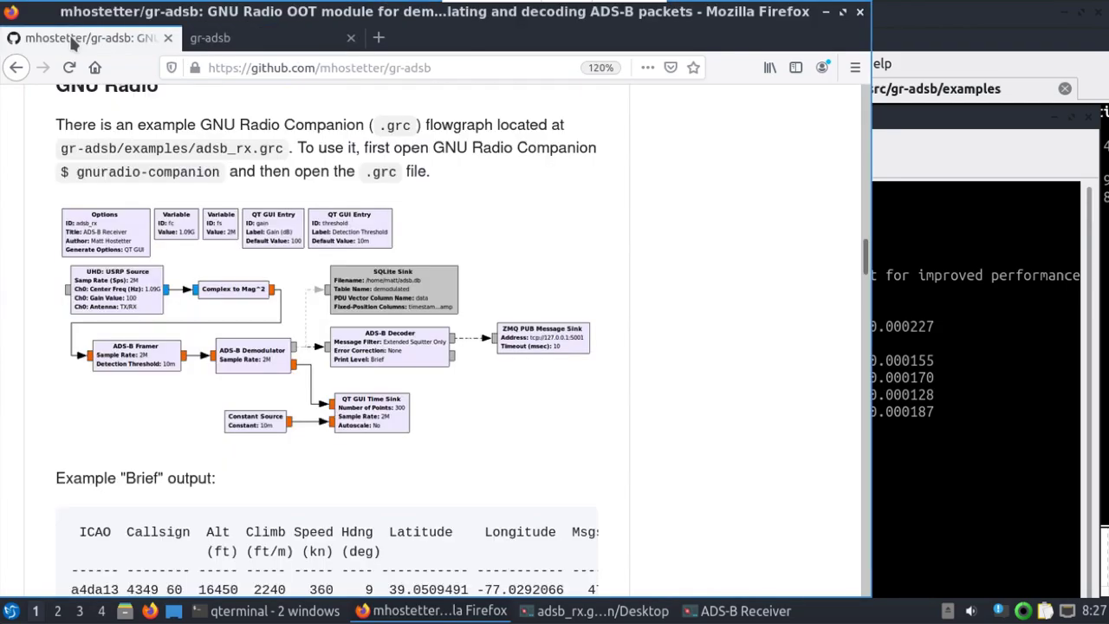
pyautogui.moveTo(863, 246); pyautogui.dragTo(878, 416)
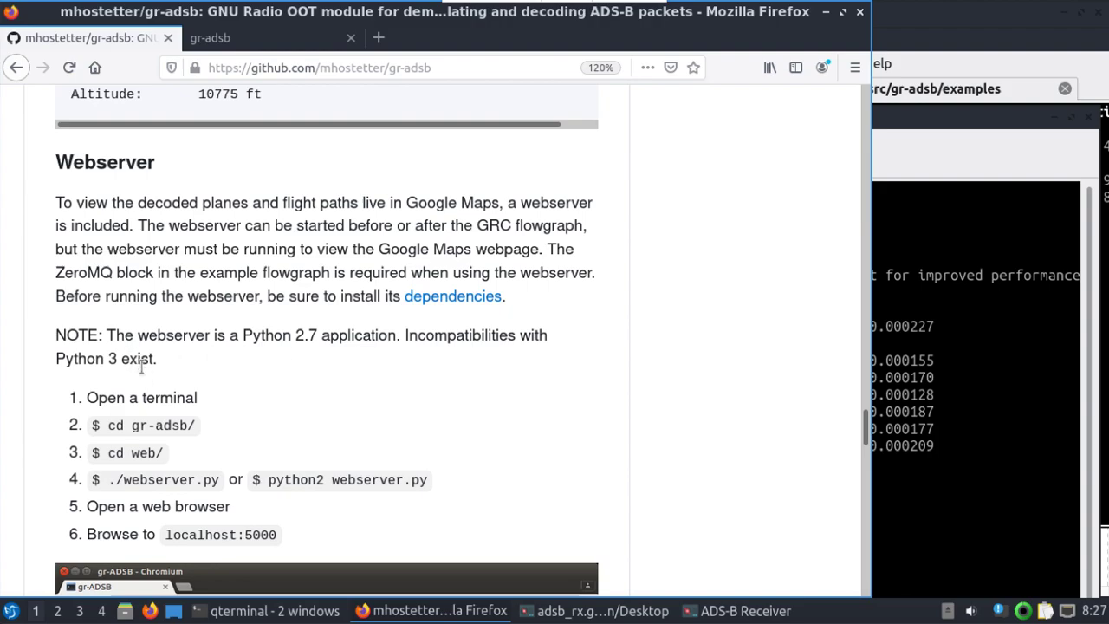
# Stop the web server, clear the terminal and enter python2 webserver.py.
pyautogui.click(936, 441)
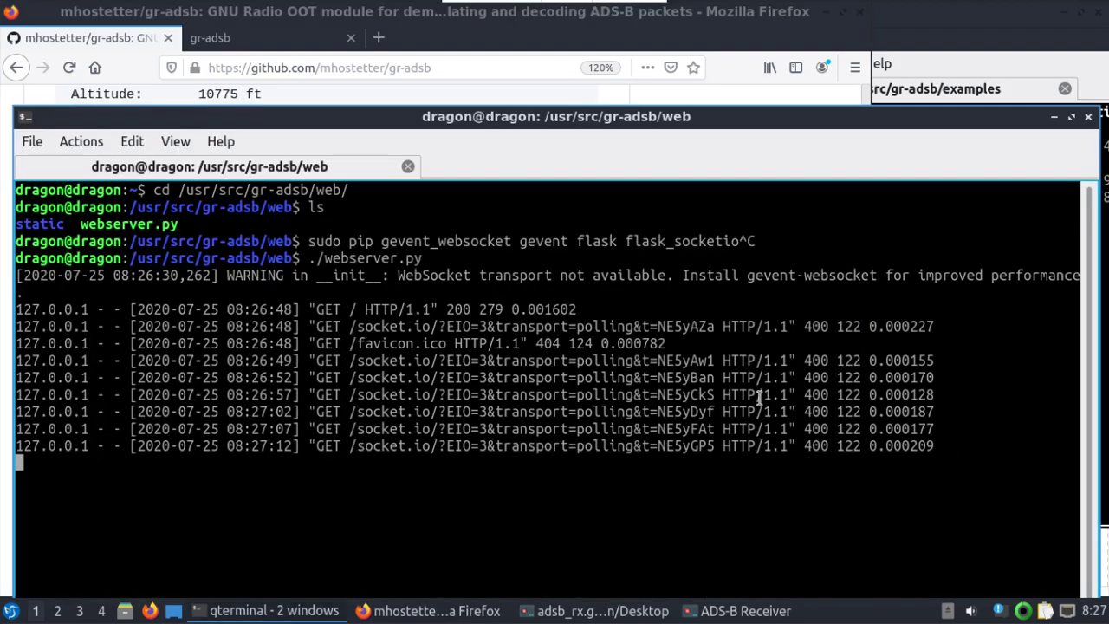
pyautogui.hotkey('ctrl', 'c')
pyautogui.moveTo(339, 116); pyautogui.dragTo(579, 72)
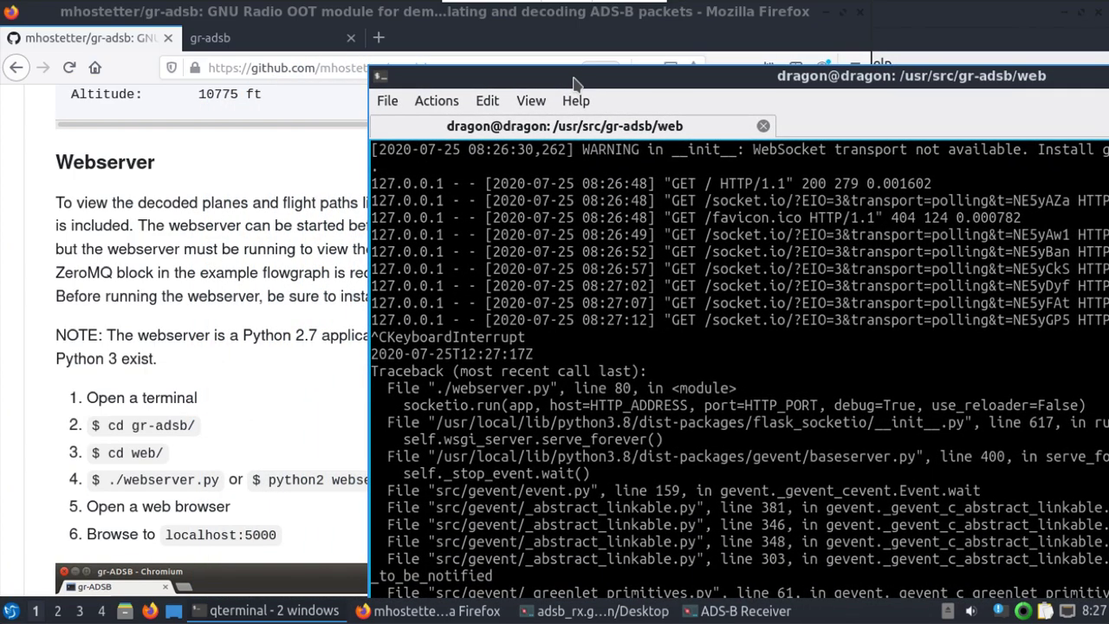
pyautogui.hotkey('ctrl', 'l')
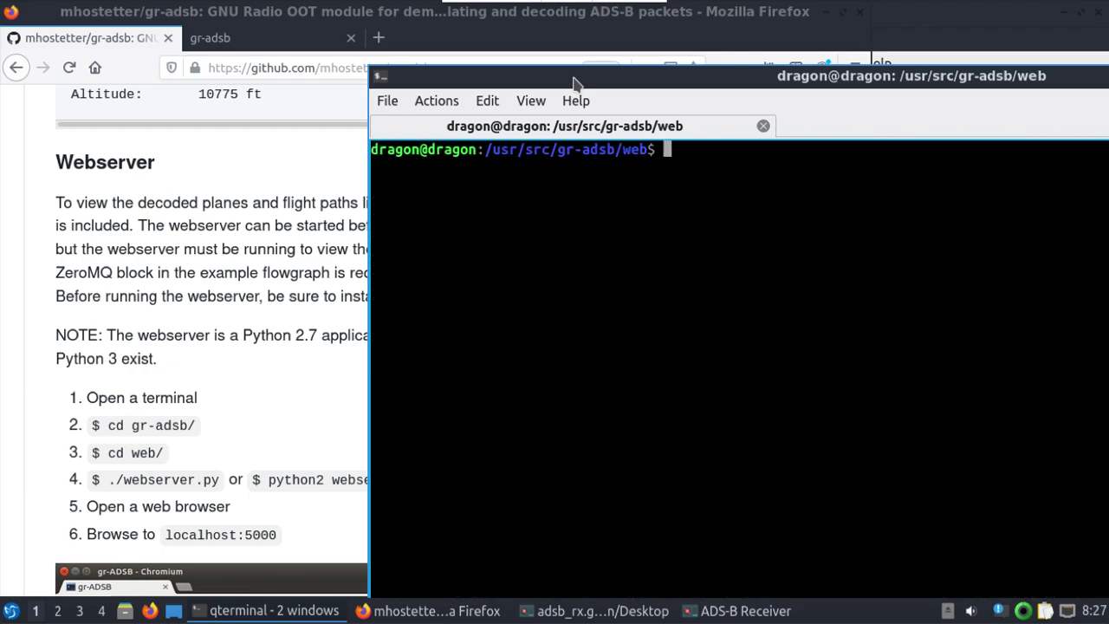
pyautogui.write('python')
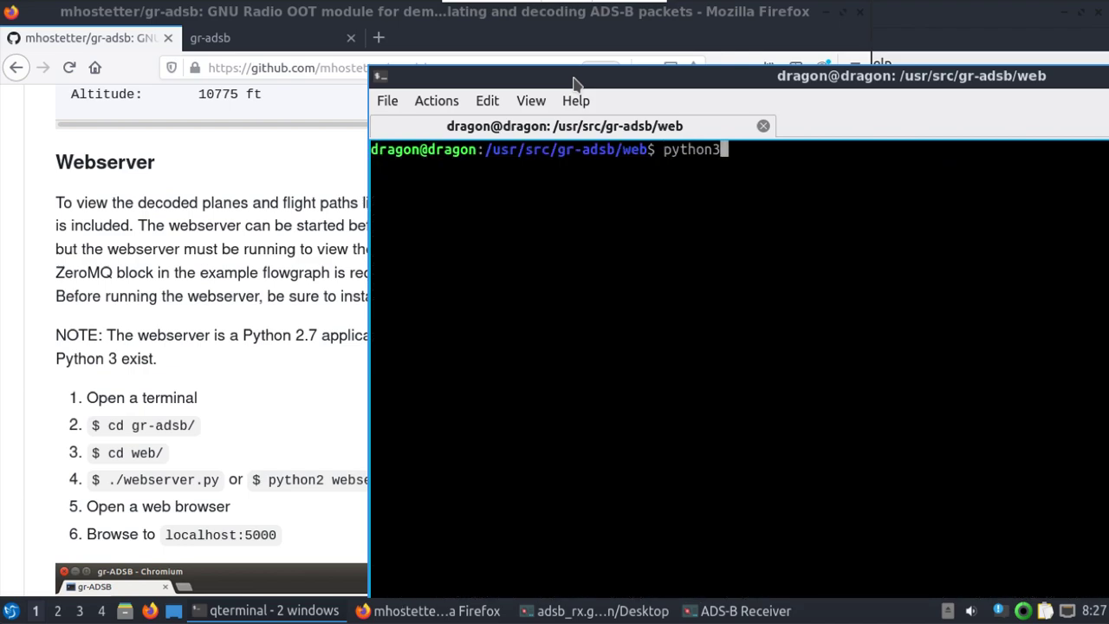
pyautogui.write('2 webserver.py')
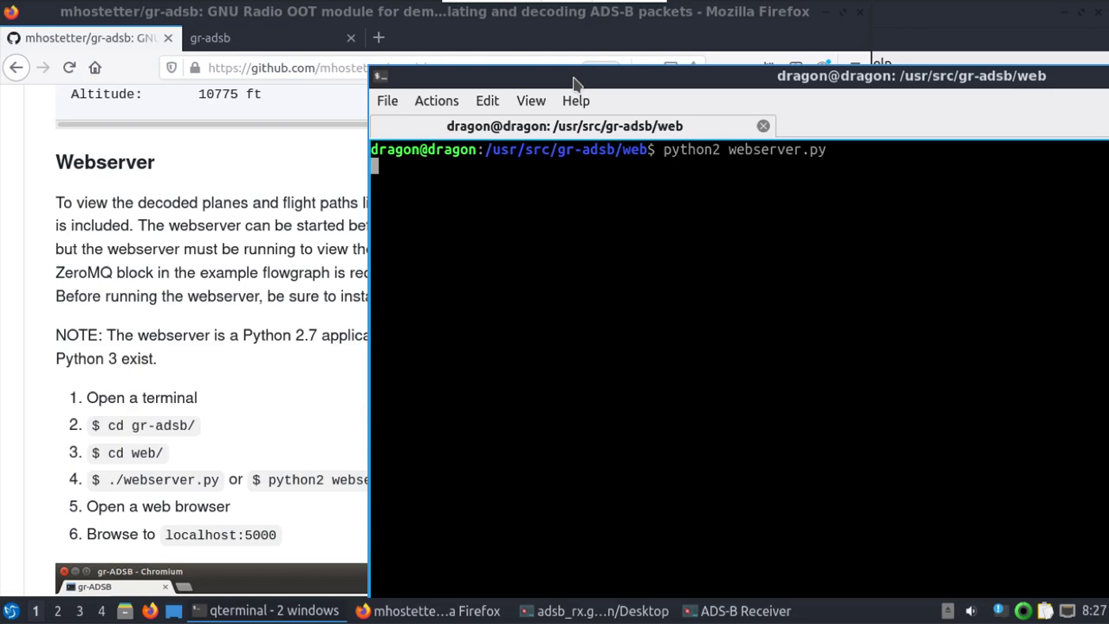
# Reload the 127.0.0.1:5000 map page and allow location access.
pyautogui.click(216, 37)
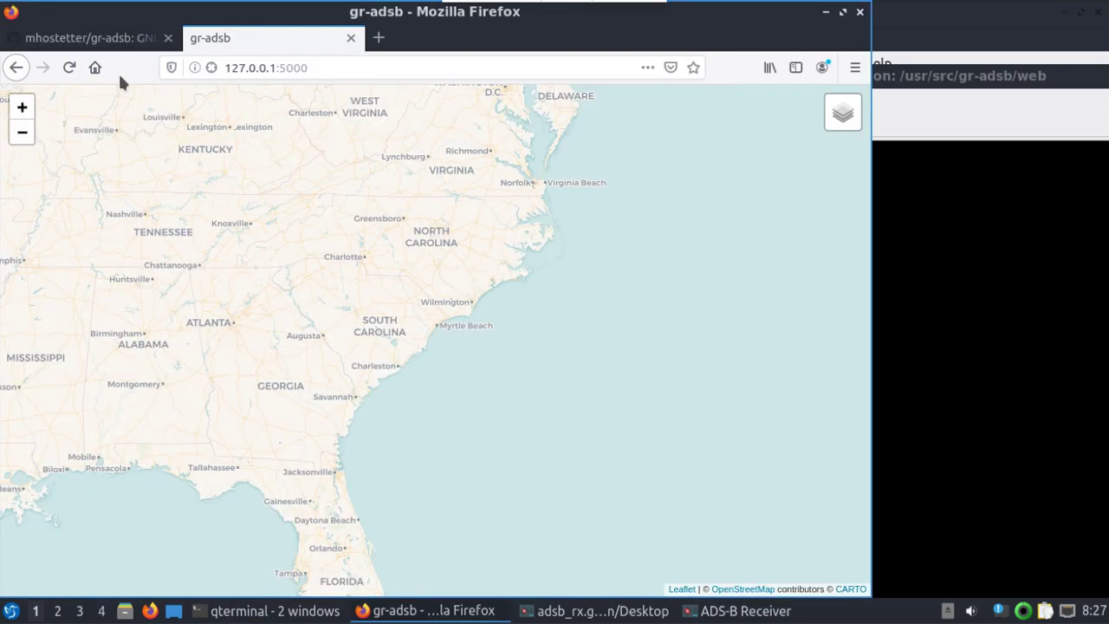
pyautogui.click(70, 66)
pyautogui.click(456, 179)
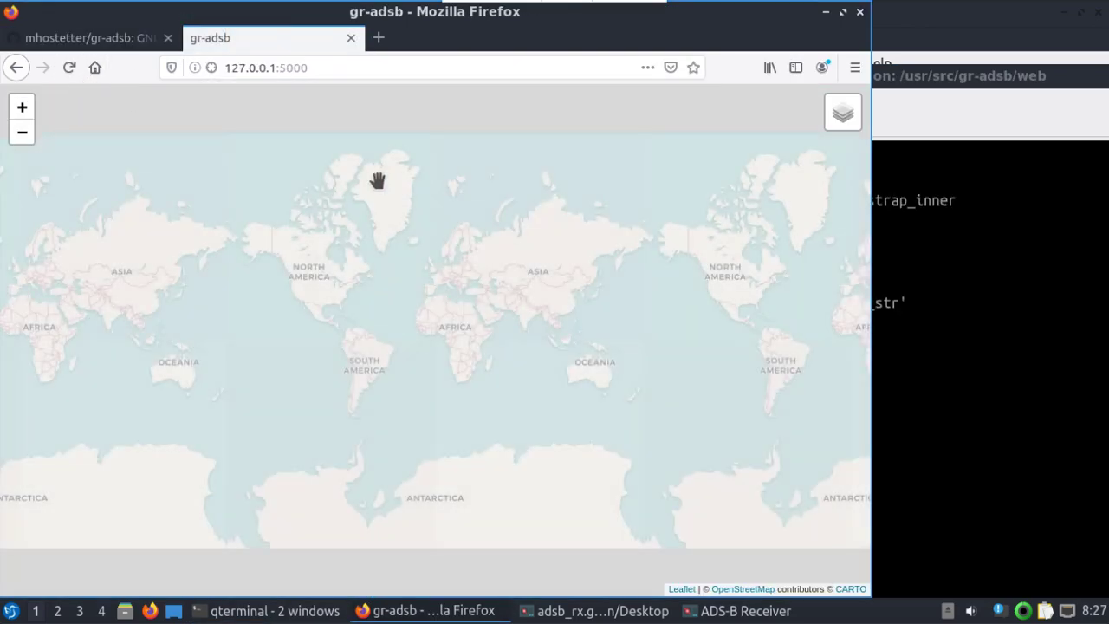
# Zoom and pan the map to the US east coast, then quit Firefox closing both tabs.
pyautogui.click(22, 106)
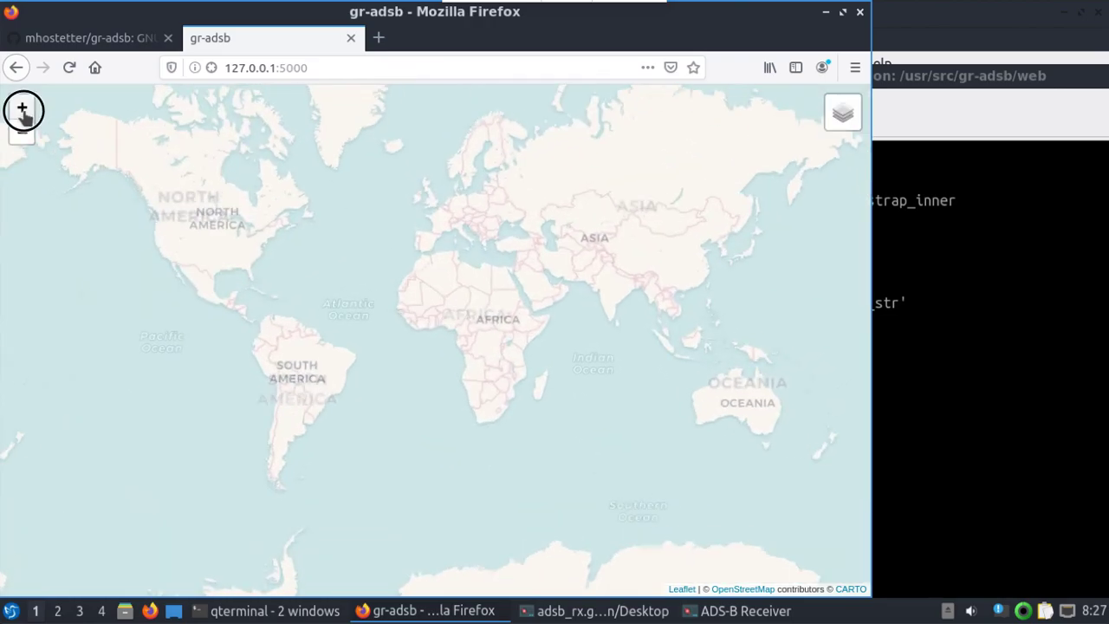
pyautogui.click(21, 107)
pyautogui.click(21, 106)
pyautogui.moveTo(186, 240); pyautogui.dragTo(438, 332)
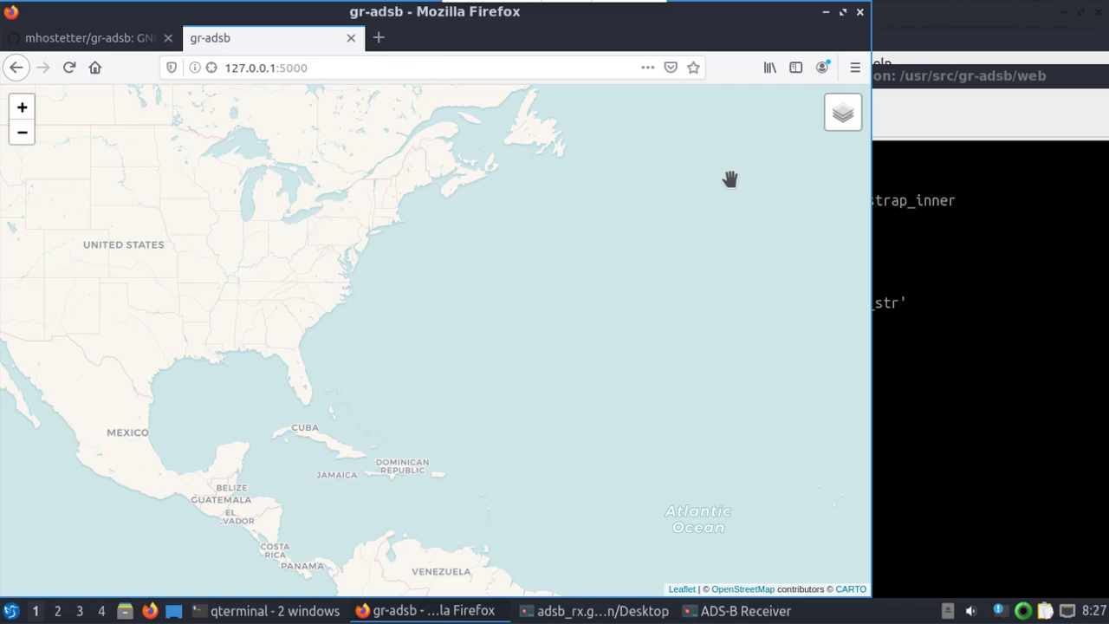
pyautogui.click(861, 13)
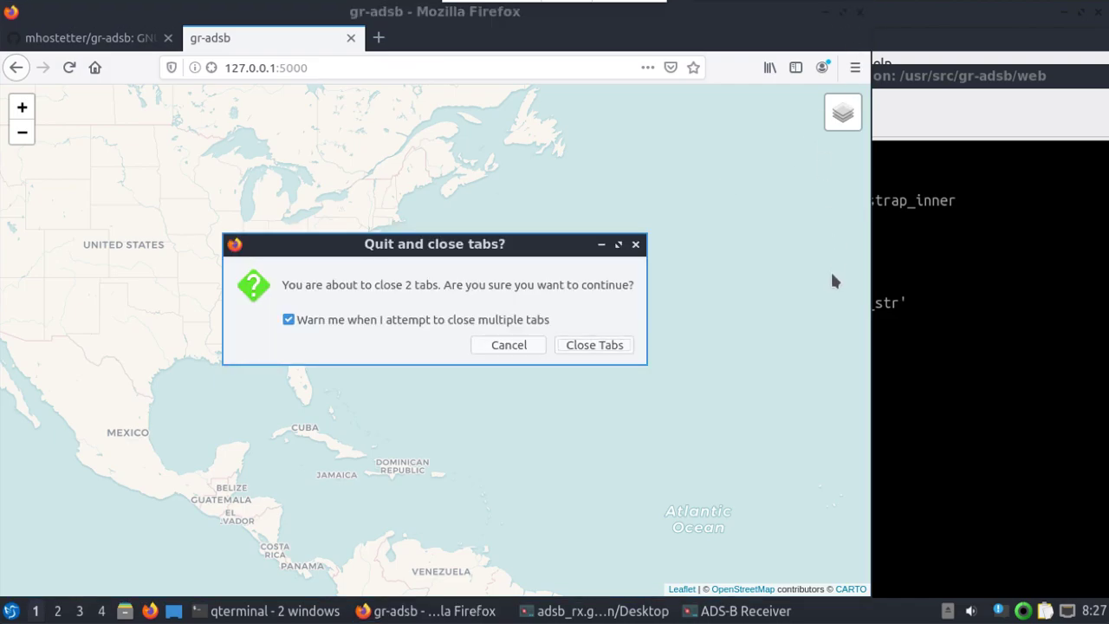
pyautogui.click(582, 344)
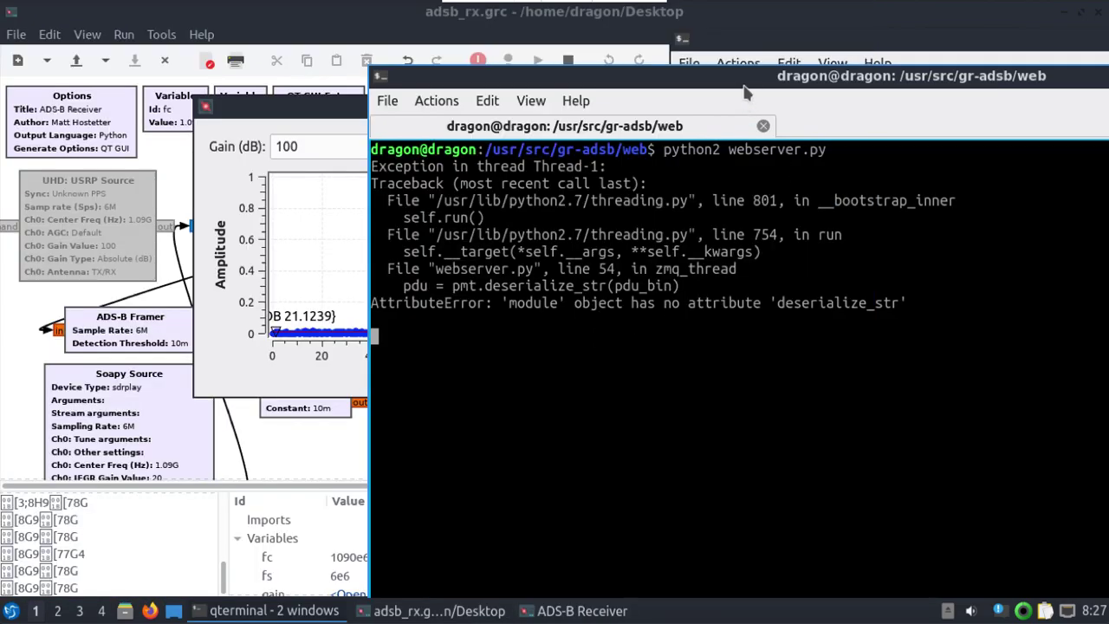
# Stop the web server script with Ctrl+C and close its terminal window, confirming the exit.
pyautogui.moveTo(744, 87); pyautogui.dragTo(431, 130)
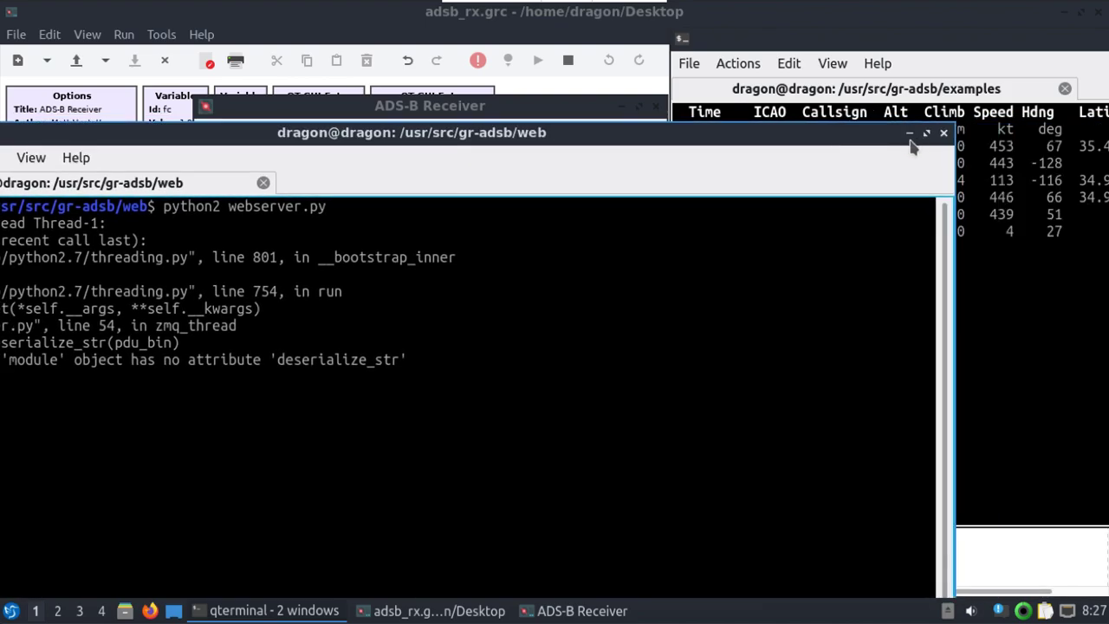
pyautogui.hotkey('ctrl', 'c')
pyautogui.click(944, 134)
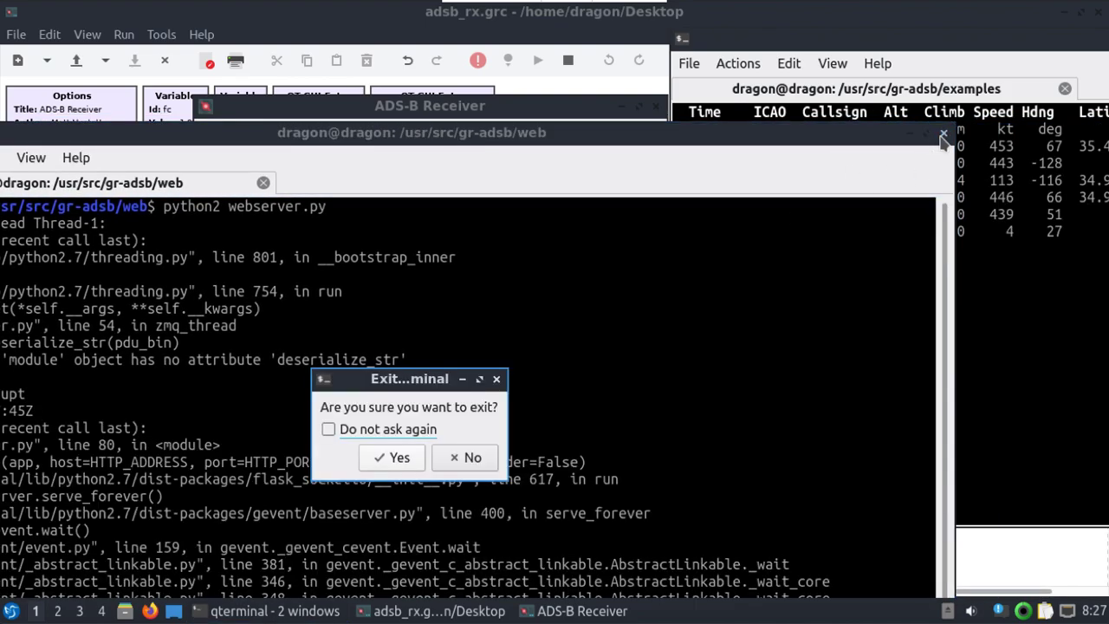
pyautogui.click(419, 460)
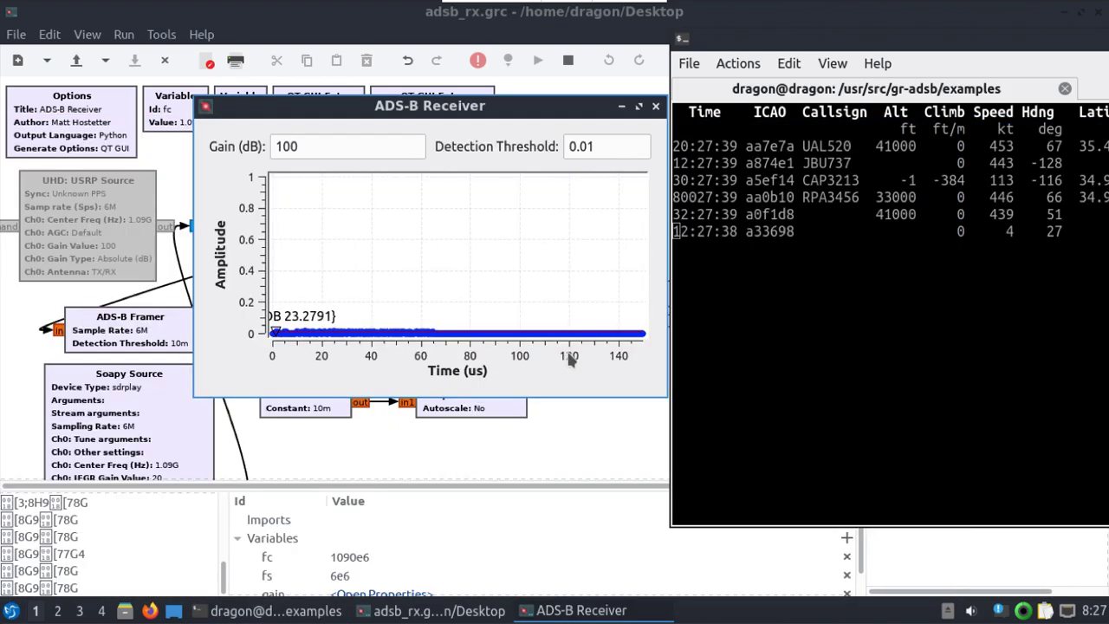